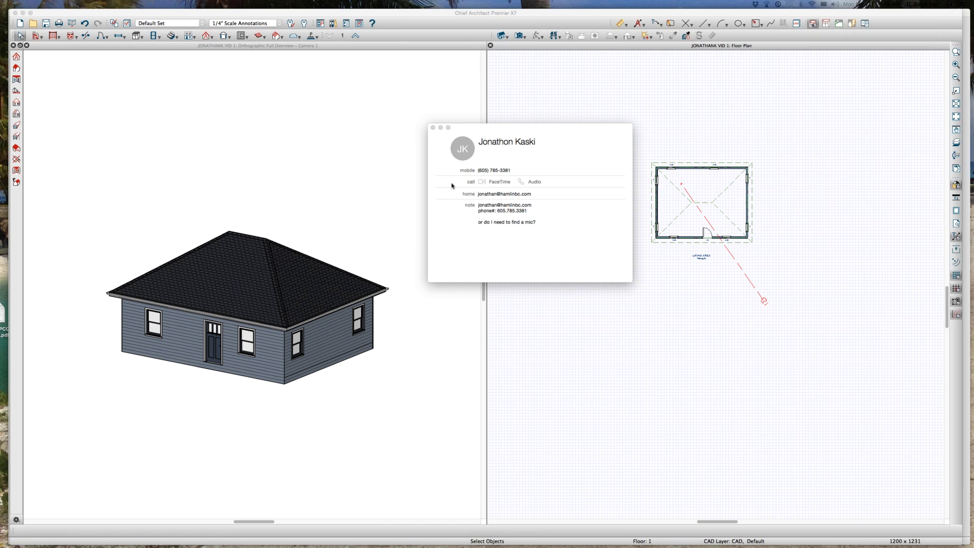
Move the Contacts card aside, close it, and bring the Chief Architect house model forward.
drag(606, 155, 497, 157)
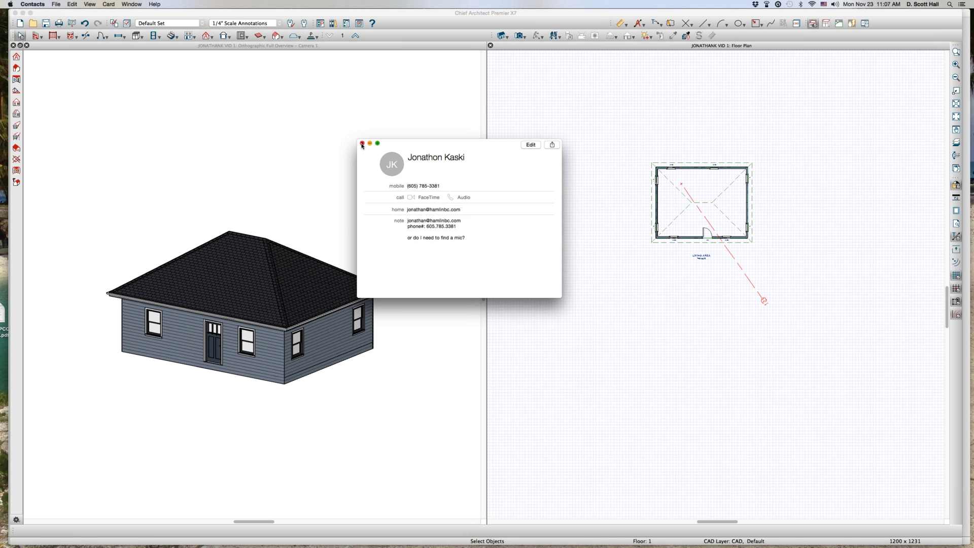
click(362, 144)
click(248, 159)
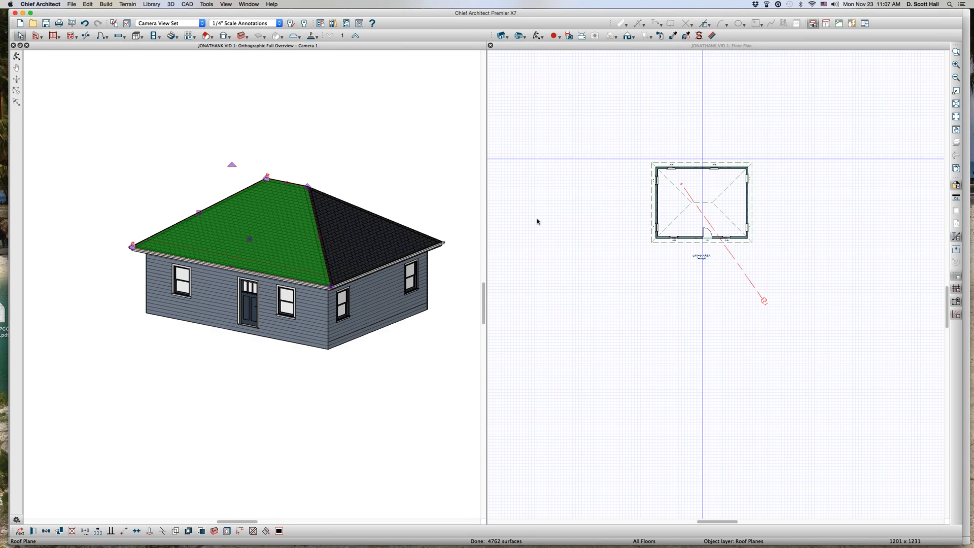
key(F4)
key(F3)
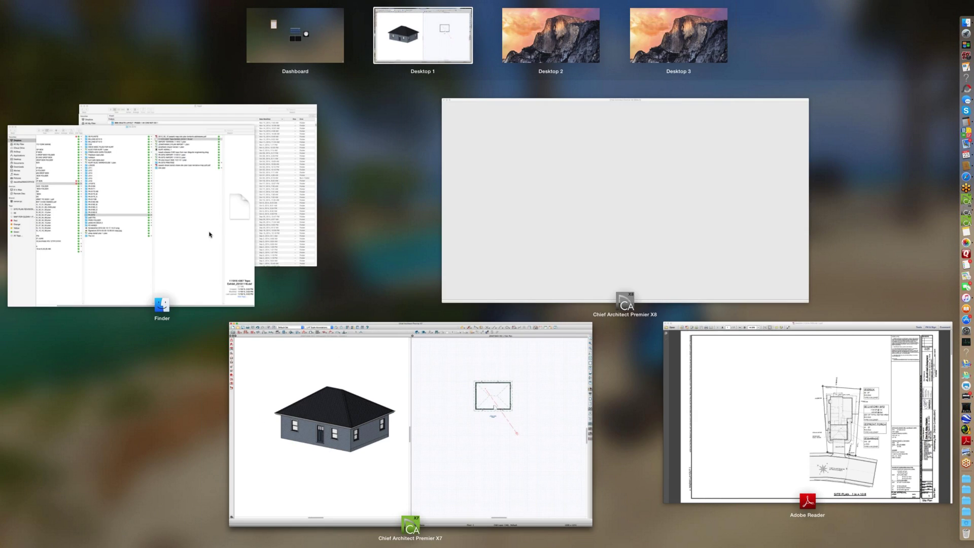
click(200, 222)
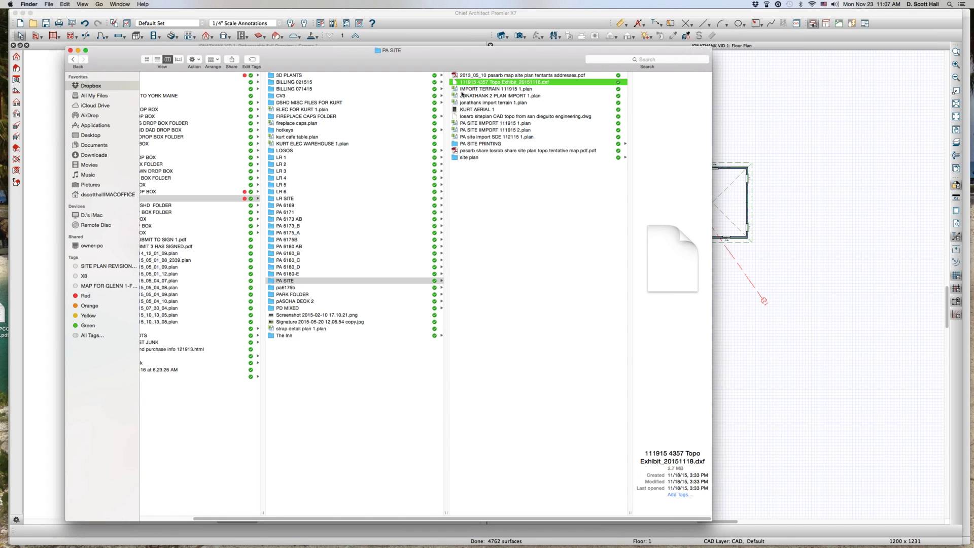
click(469, 83)
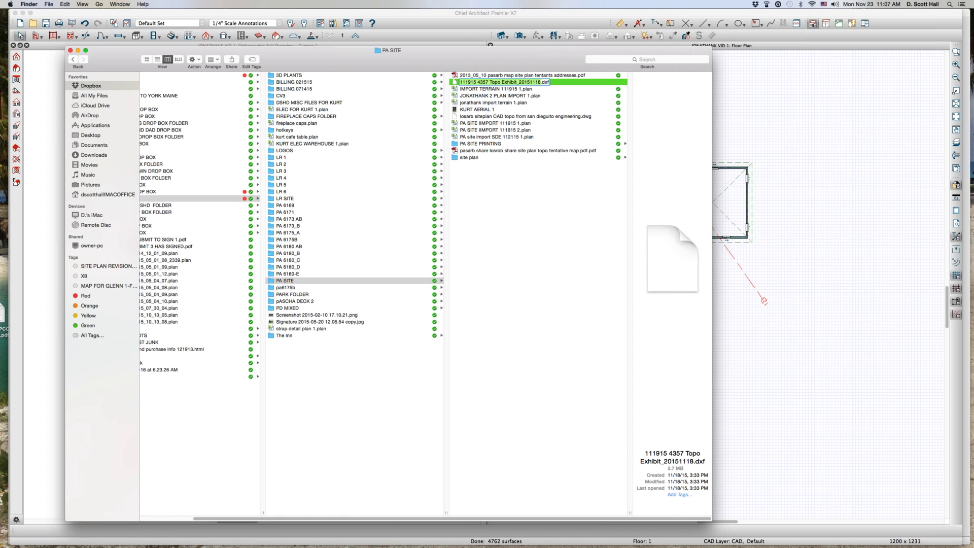
click(71, 51)
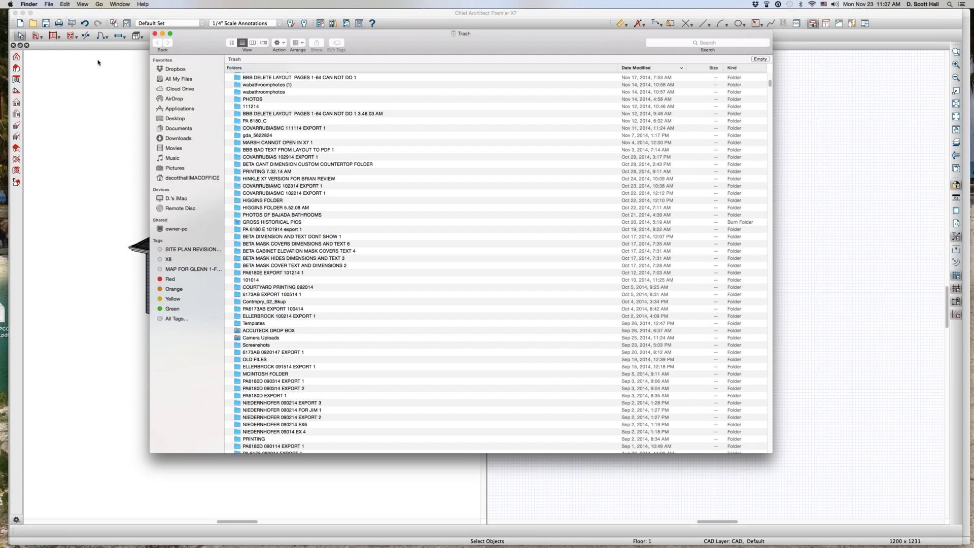
Close the Trash window and the 3D overview, leaving only the floor plan.
click(154, 33)
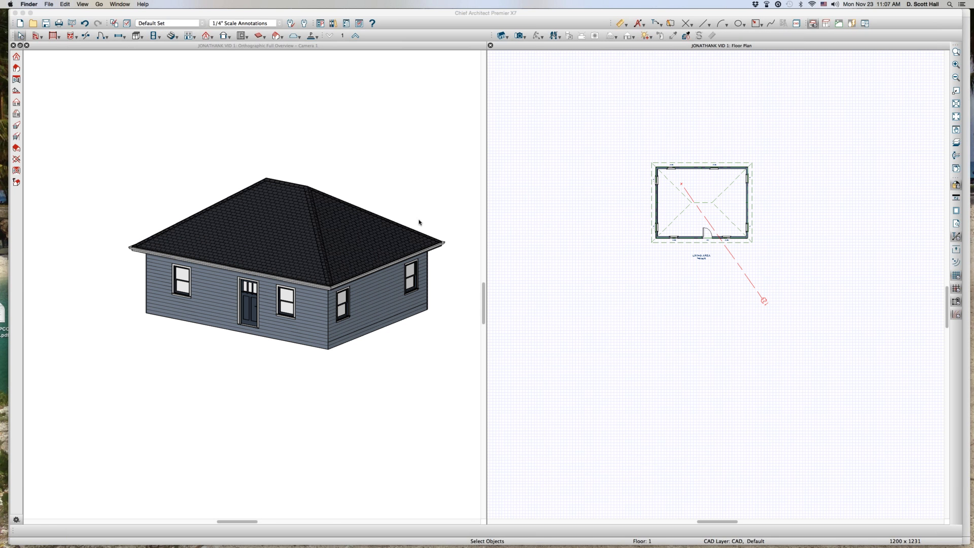
click(304, 223)
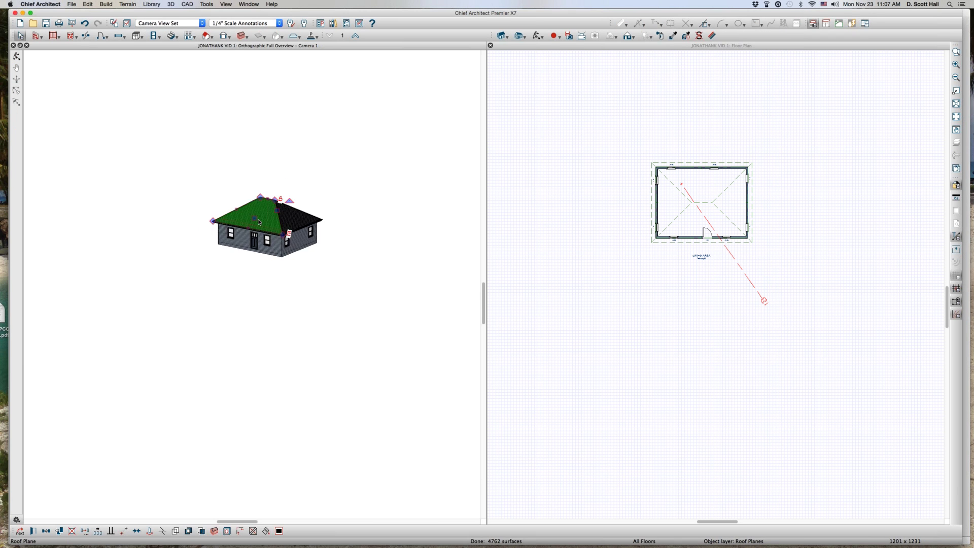
click(260, 215)
key(super+w)
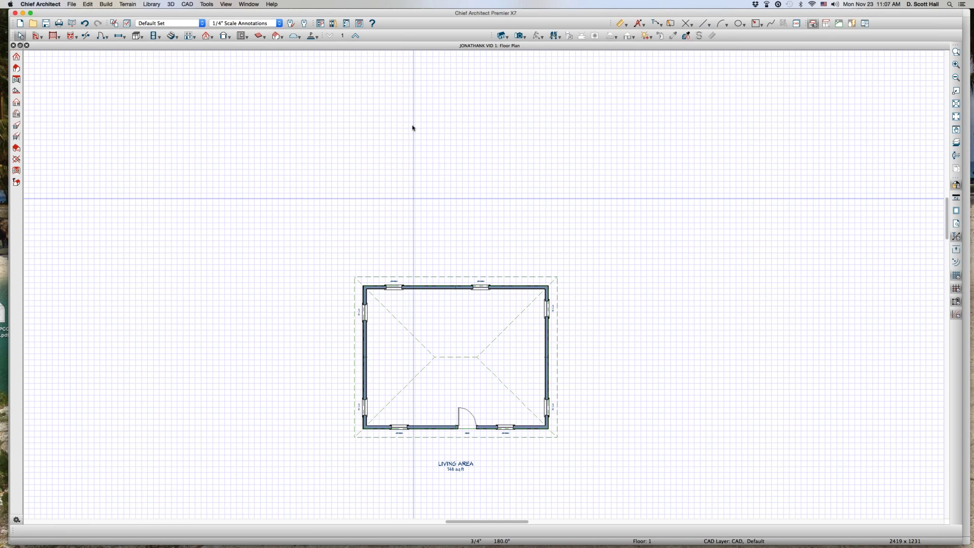
scroll(413, 127, down, 3)
scroll(306, 147, up, 1)
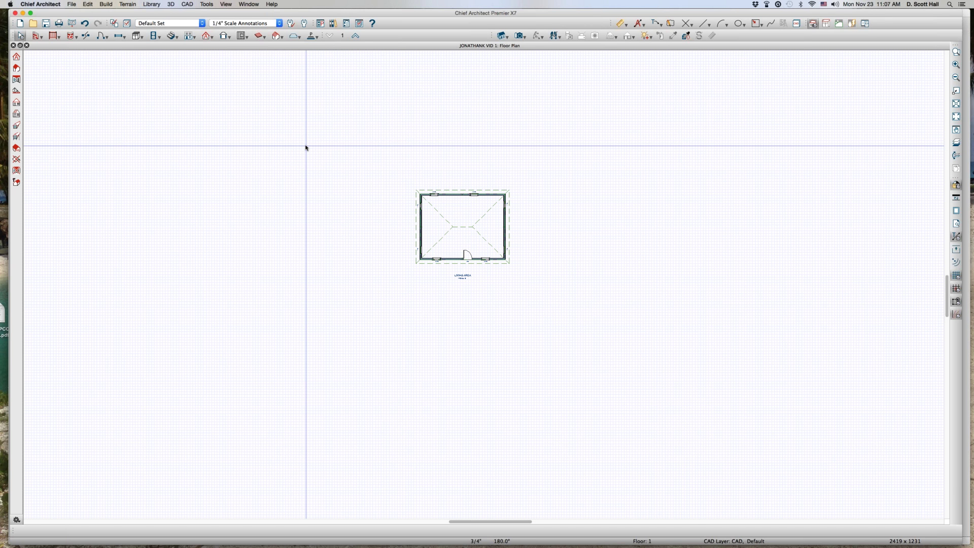
Start File > Import > Import Drawing (DWG, DXF).
click(72, 4)
mouse_move(89, 148)
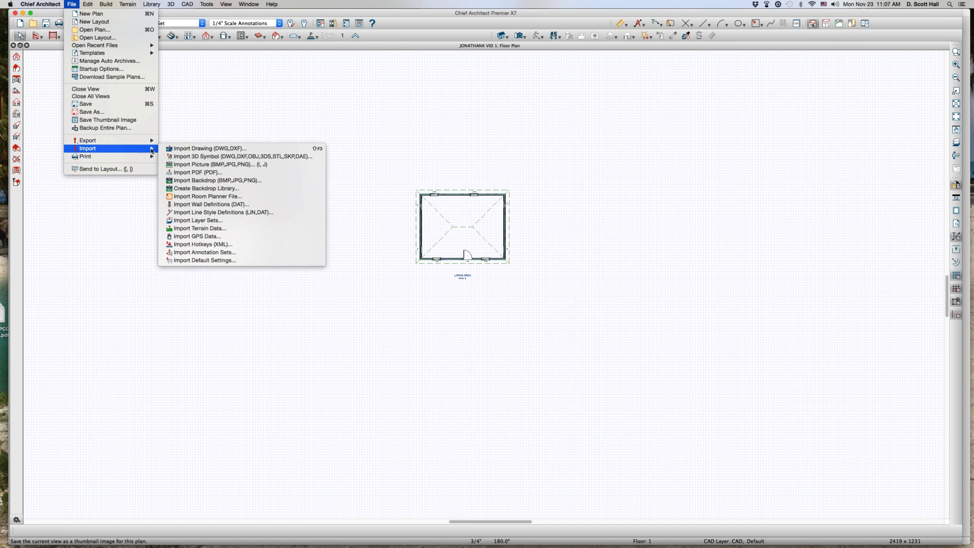
click(211, 150)
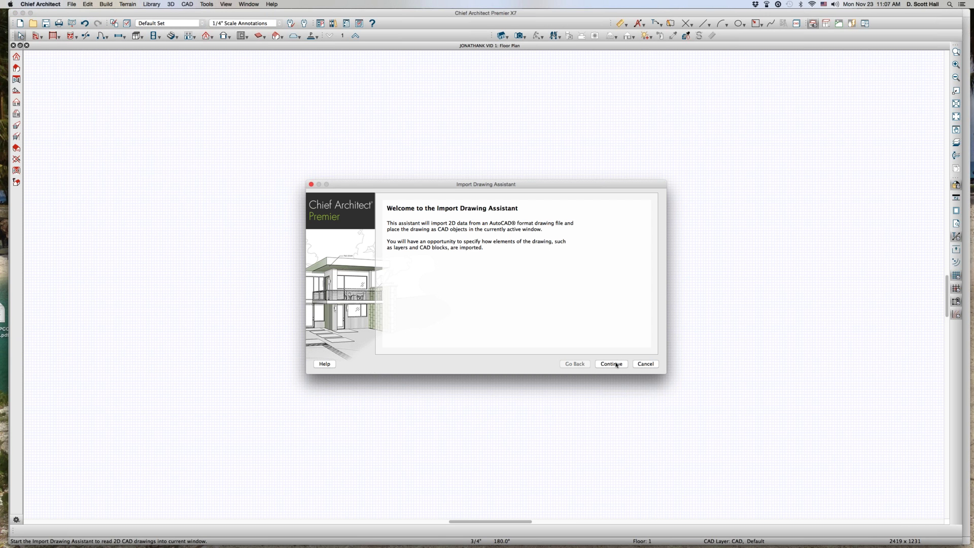
click(616, 363)
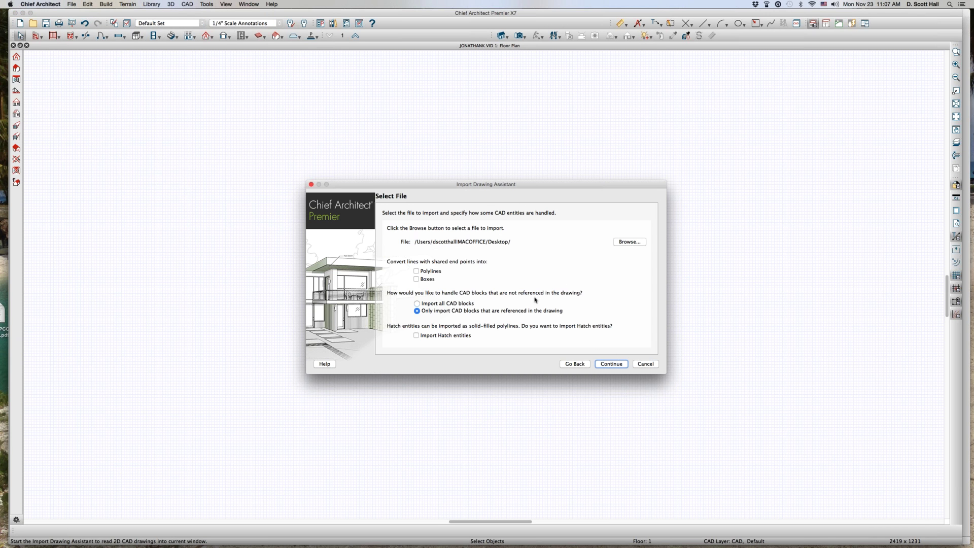
click(629, 242)
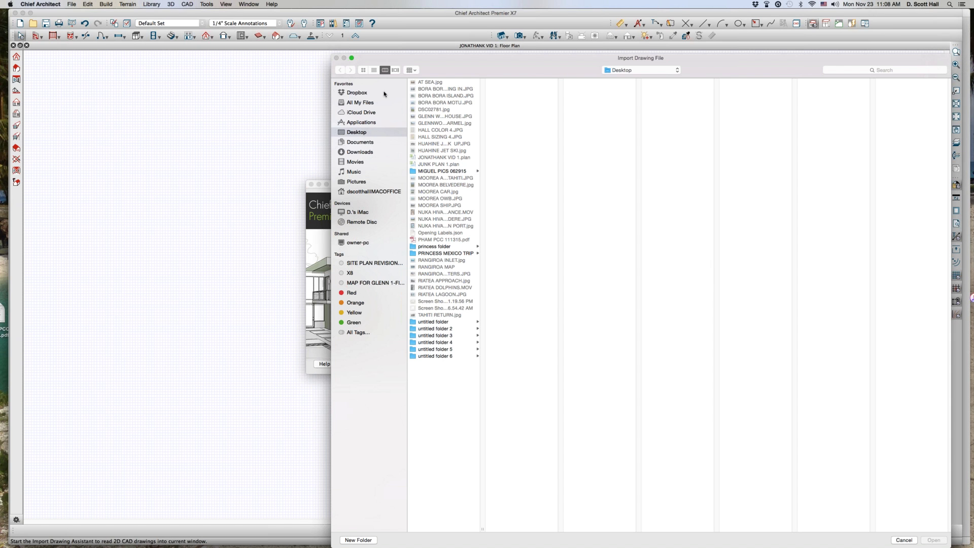
click(363, 94)
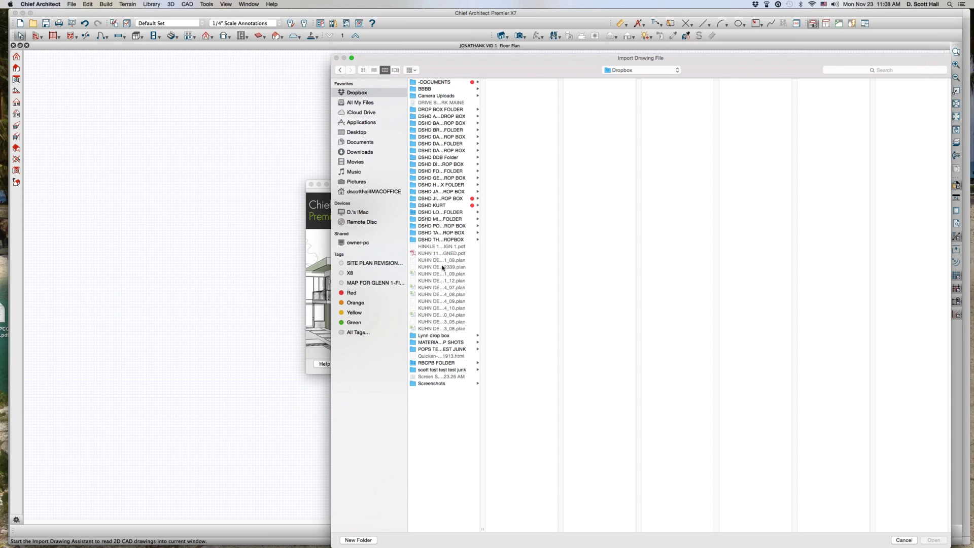
click(434, 206)
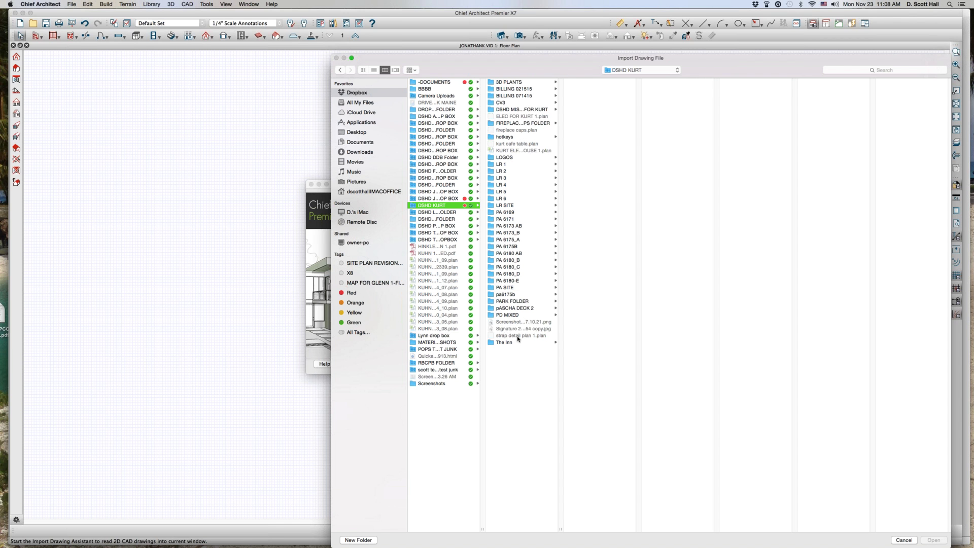
click(507, 288)
click(579, 89)
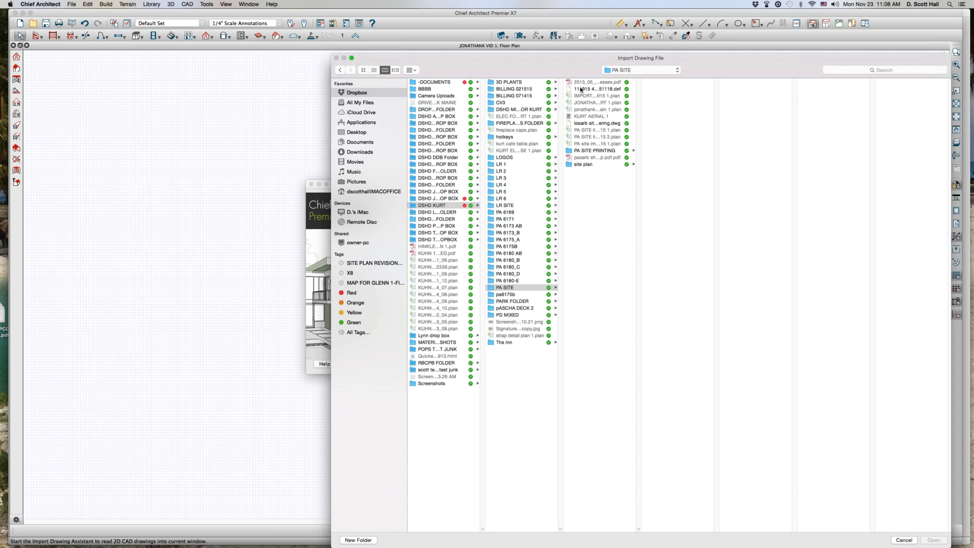
key(Return)
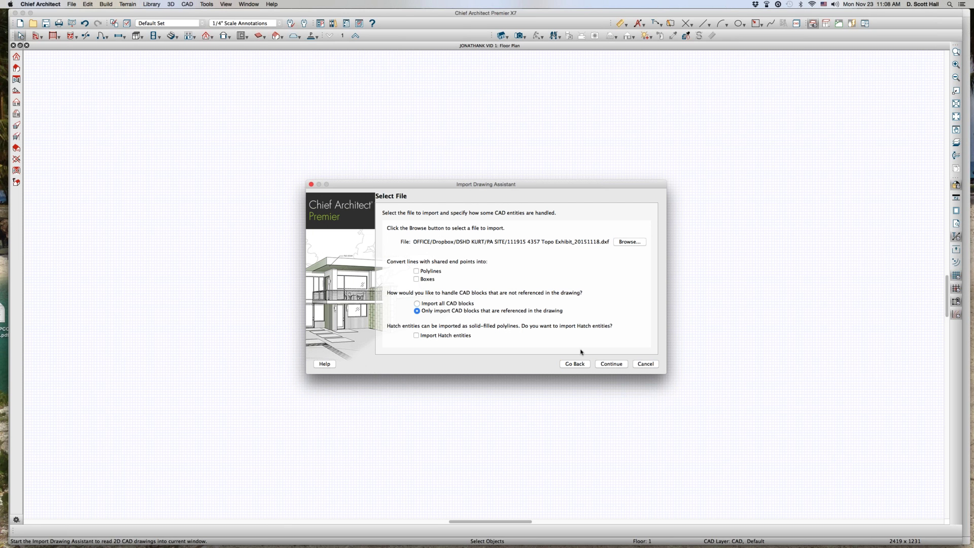
Go to the Select Layers page and scan the survey drawing's layer list.
click(620, 365)
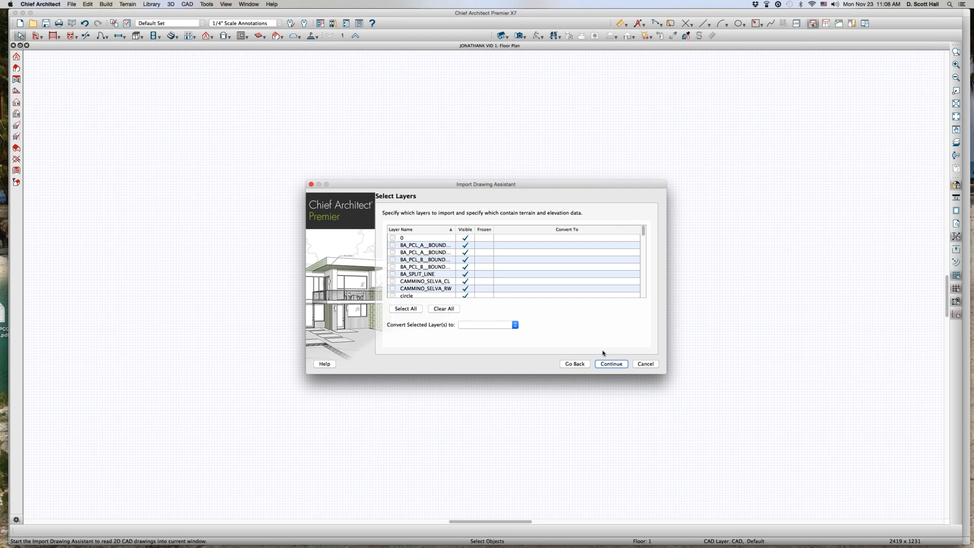
scroll(428, 274, down, 5)
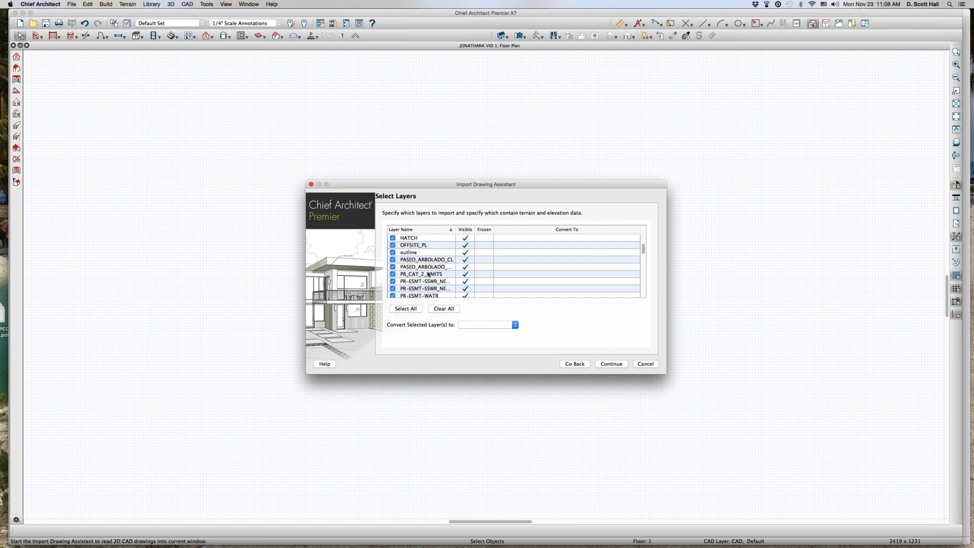
scroll(419, 262, up, 3)
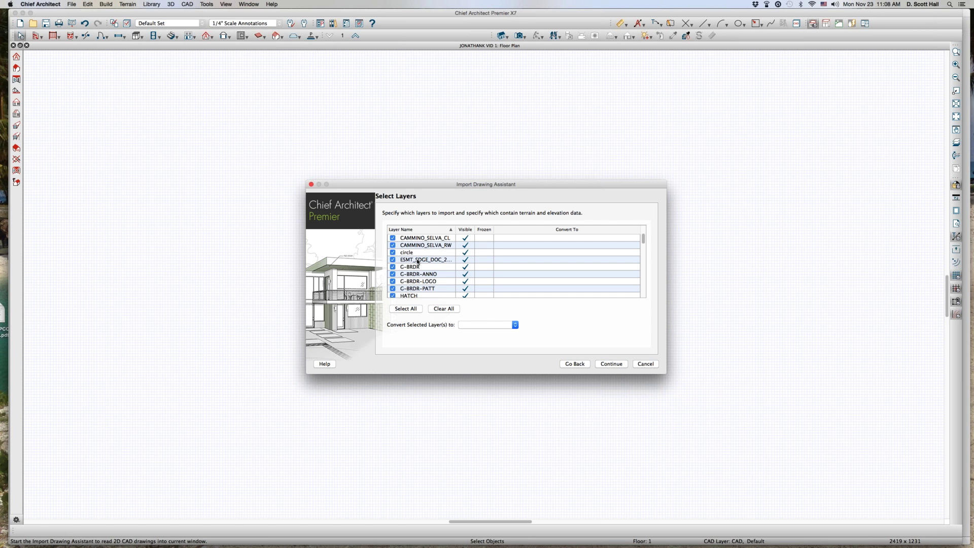
scroll(418, 260, up, 3)
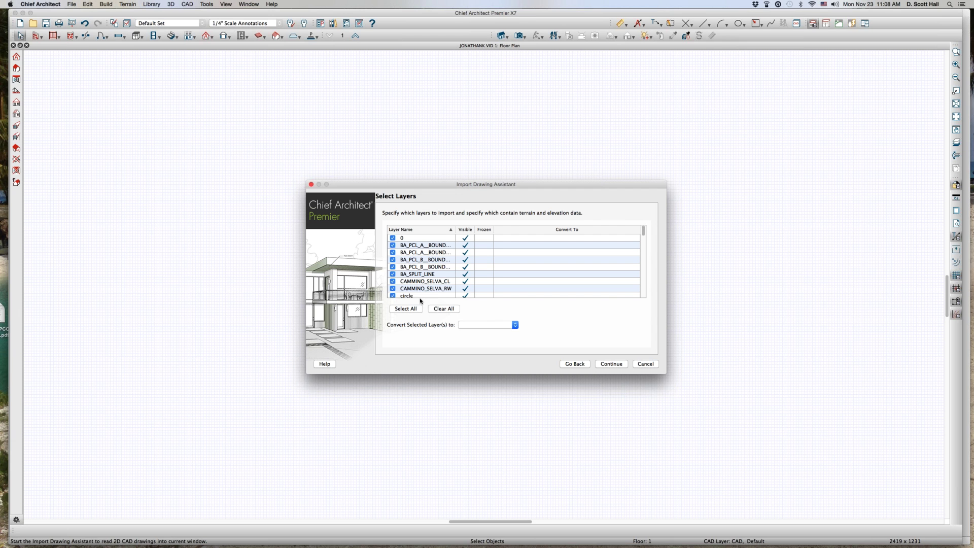
Uncheck every CAD layer and scroll the list looking for the SL_ contour layers.
click(437, 308)
scroll(414, 277, down, 10)
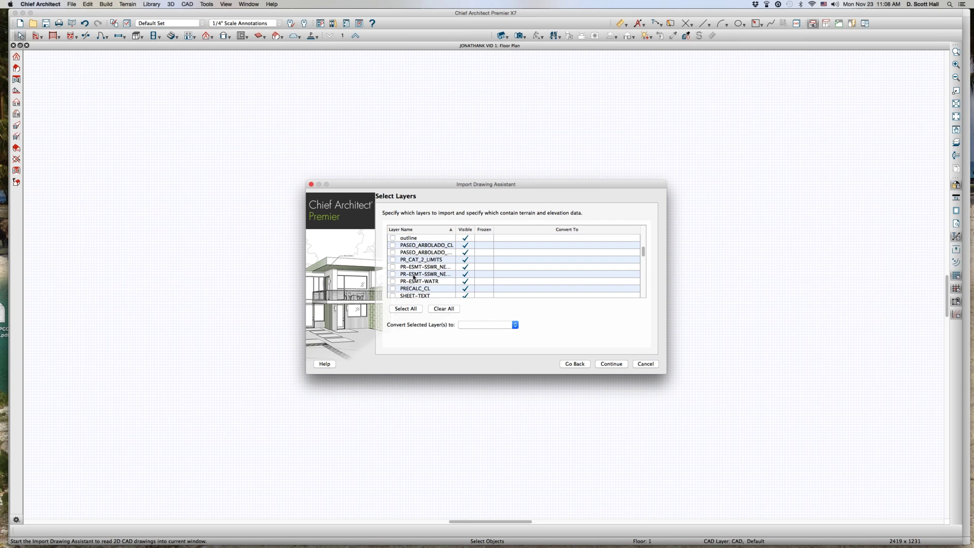
scroll(413, 277, up, 1)
scroll(414, 276, down, 5)
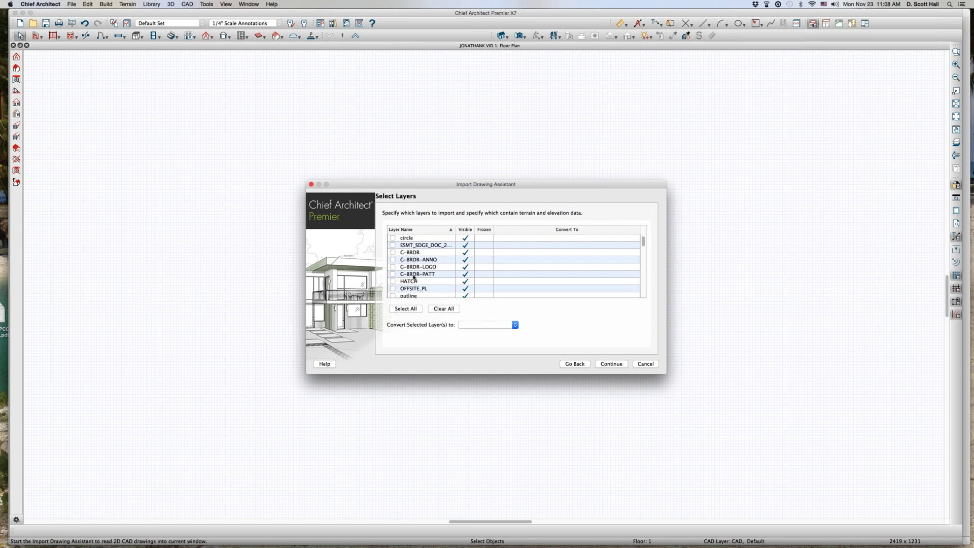
scroll(419, 264, up, 5)
scroll(420, 264, down, 10)
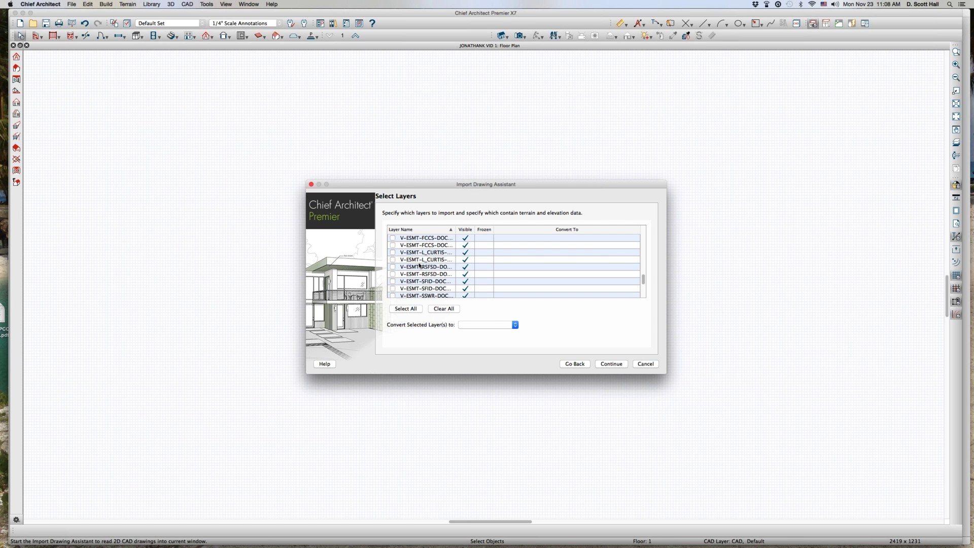
scroll(420, 264, up, 3)
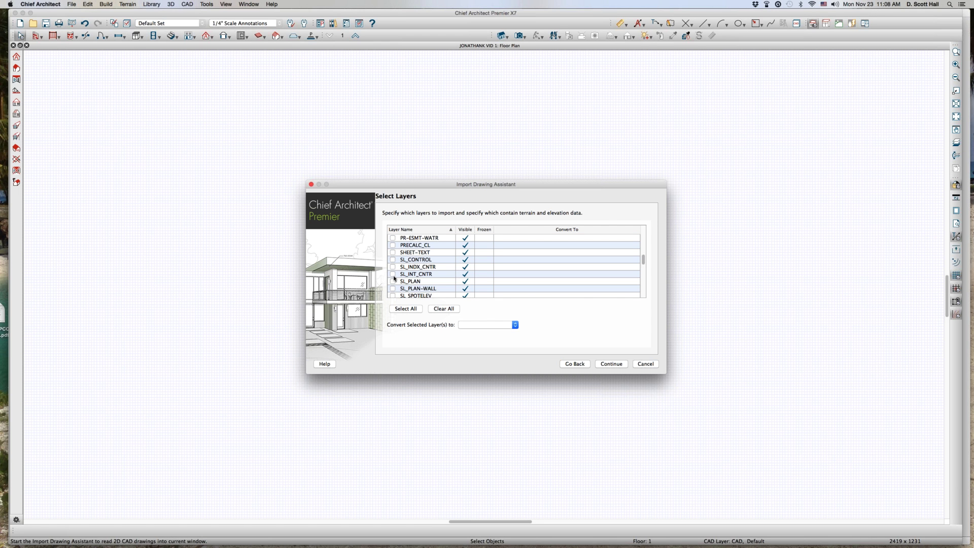
Check SL_INT_CNTR and set it to convert to Elevation Data.
click(393, 275)
click(480, 325)
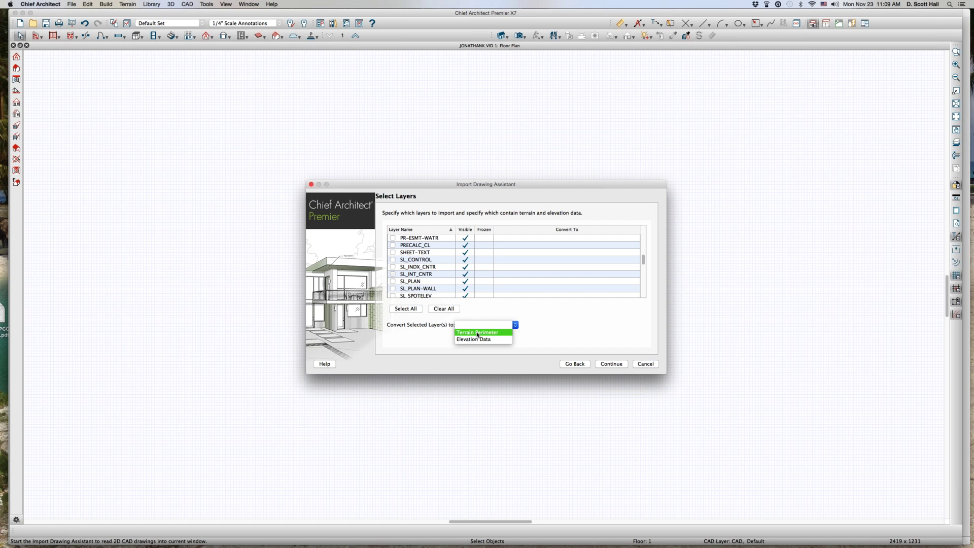
click(477, 339)
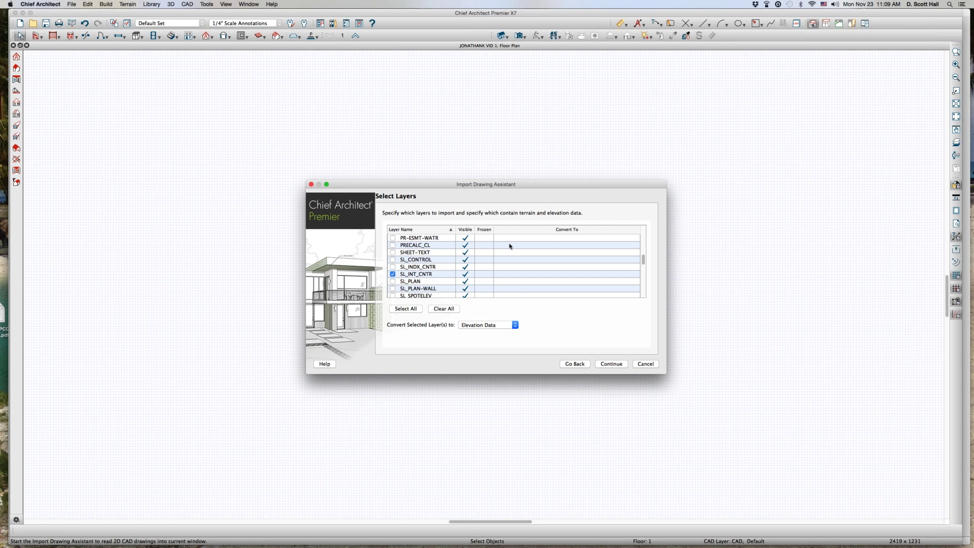
click(449, 274)
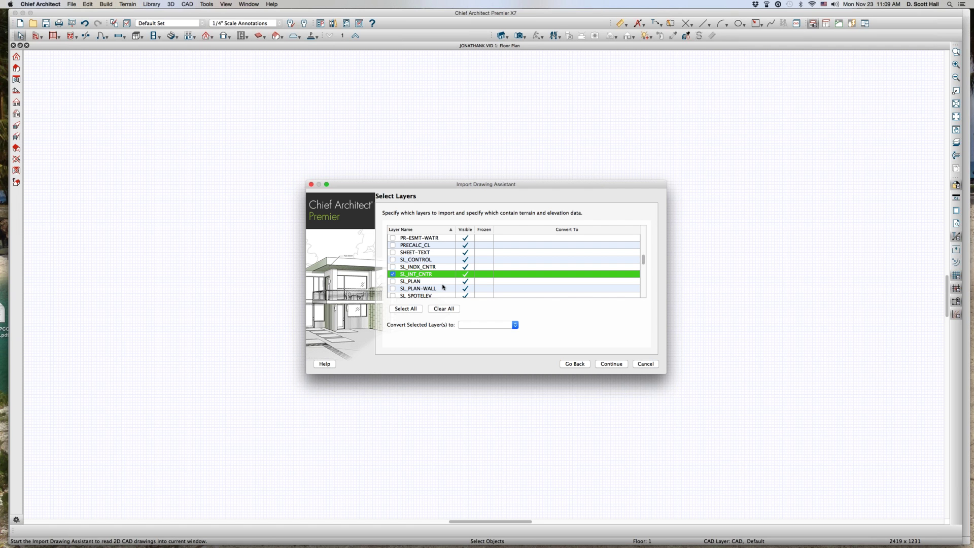
click(442, 281)
click(442, 274)
click(495, 326)
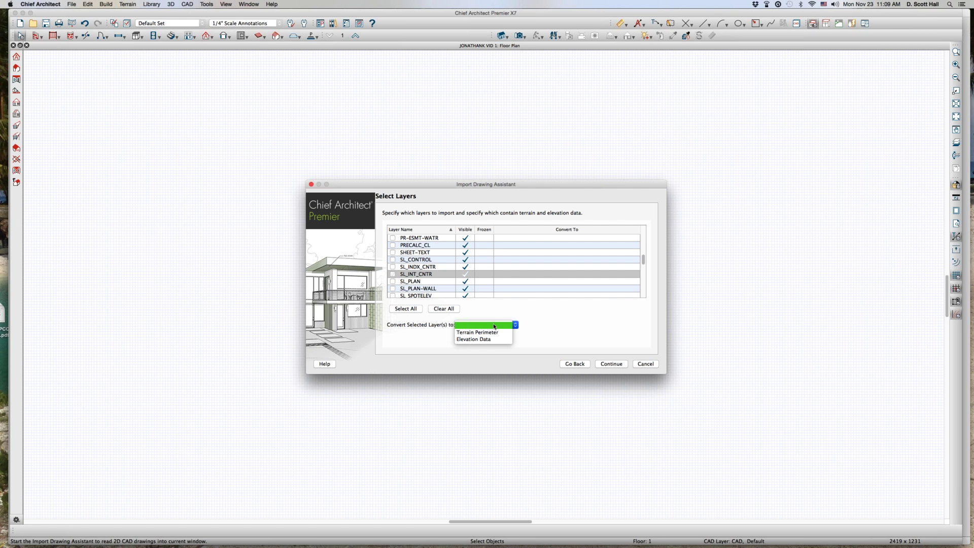
click(489, 340)
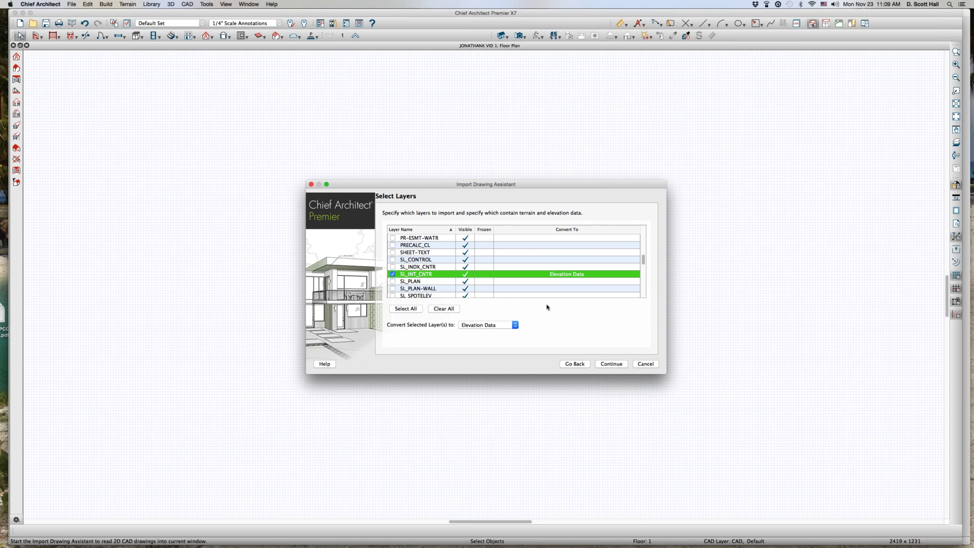
Clear and reapply the Elevation Data conversion on SL_INT_CNTR, then go to Layer Mapping.
click(483, 324)
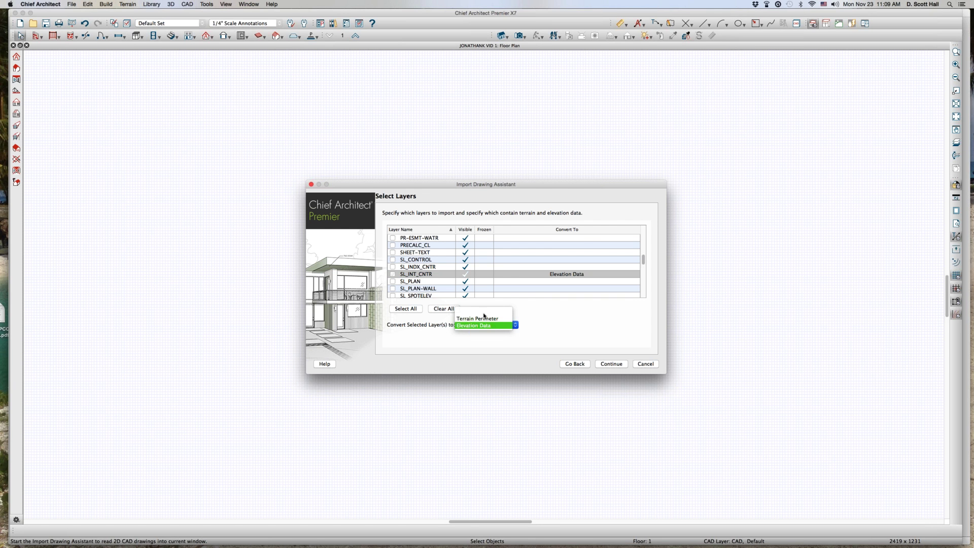
click(483, 314)
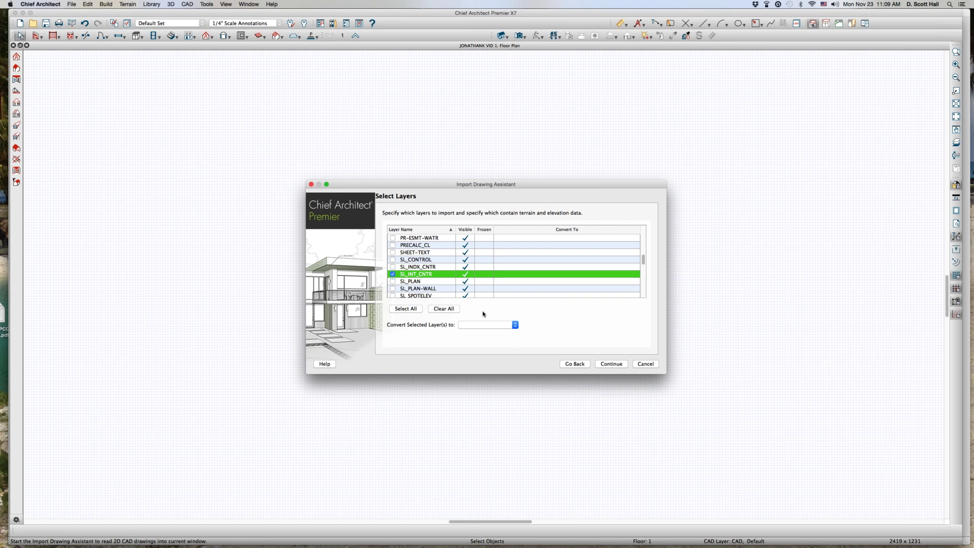
click(445, 267)
click(446, 275)
click(476, 325)
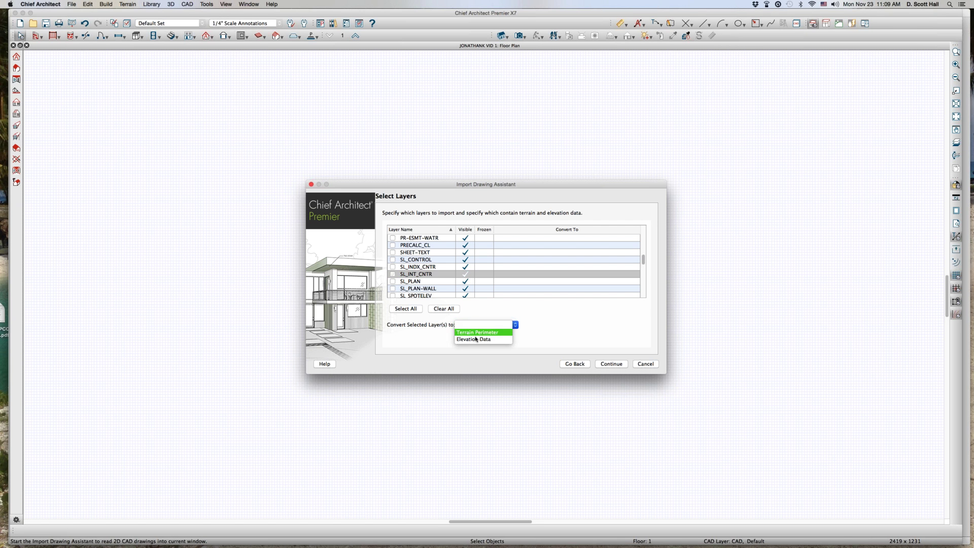
click(476, 339)
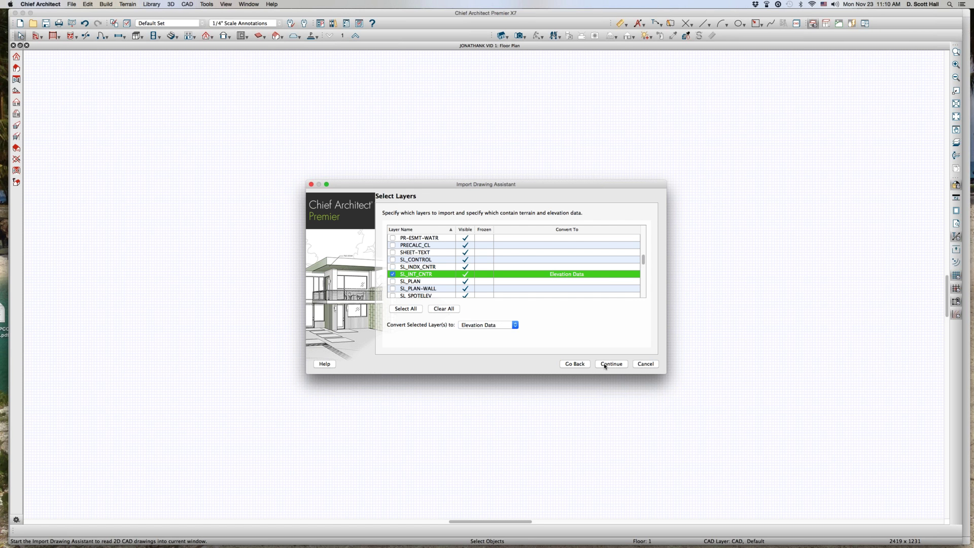
click(605, 365)
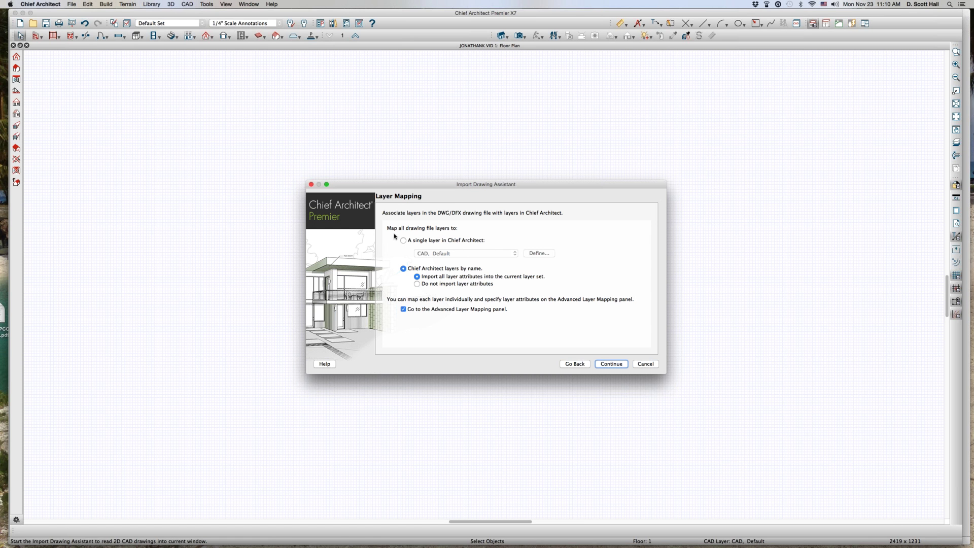
Try single-layer mapping, revert to mapping by layer name, and go to Advanced Layer Mapping.
click(468, 242)
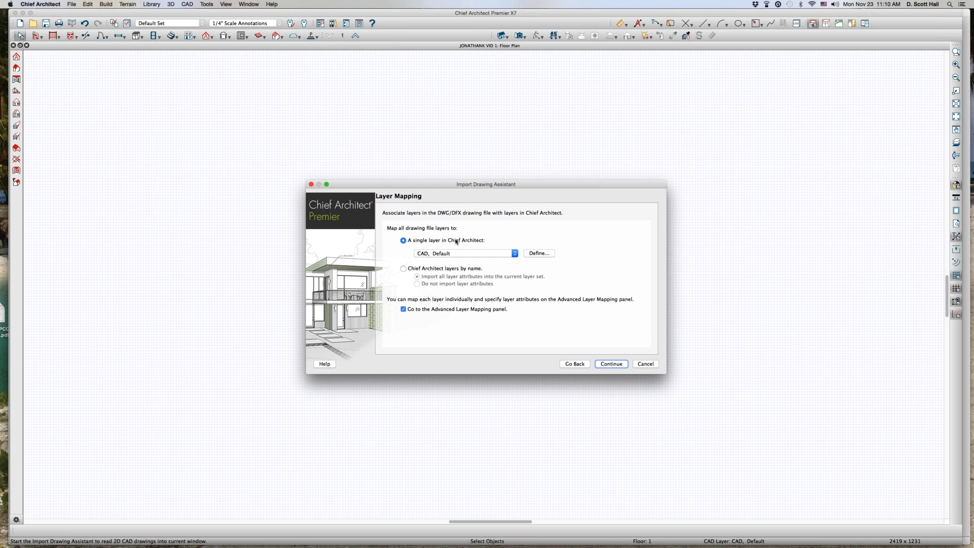
click(437, 269)
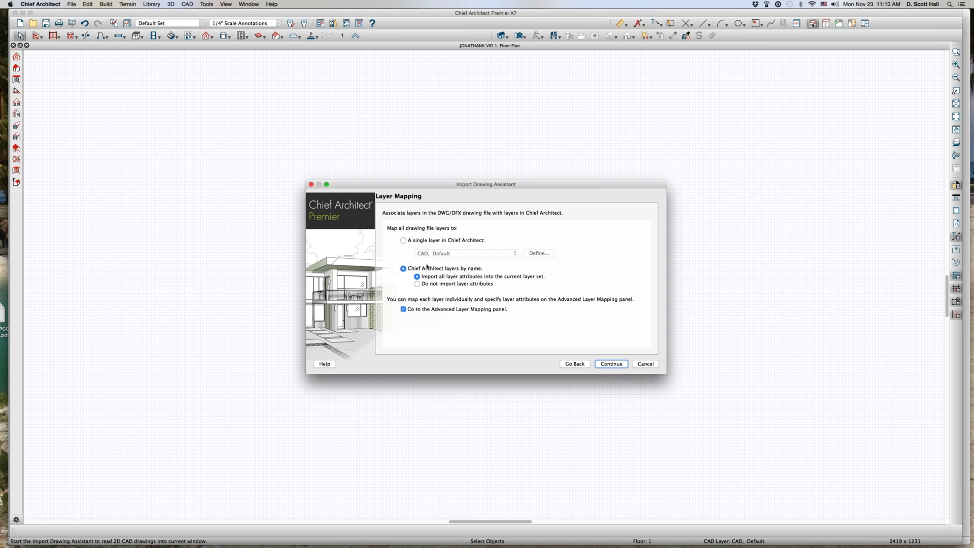
click(606, 365)
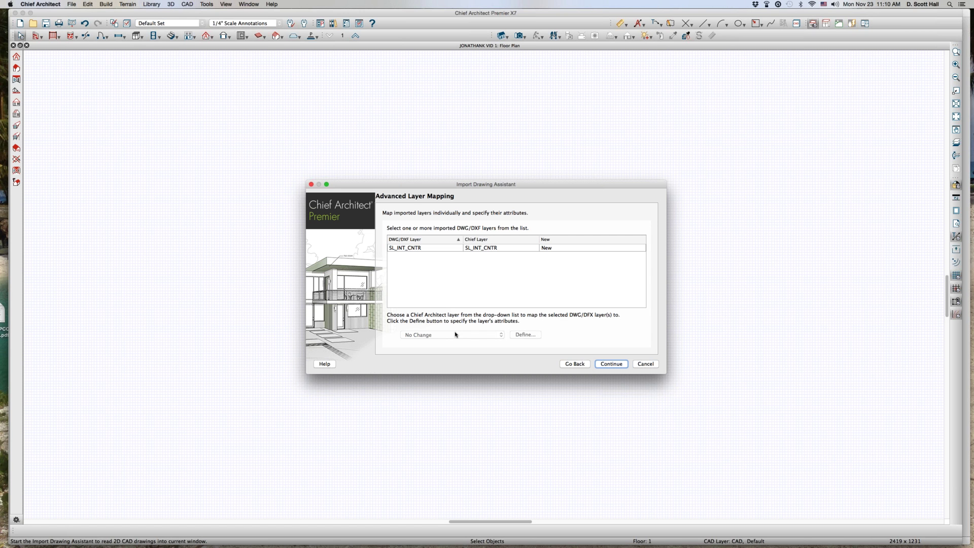
Accept the layer mapping, change the drawing unit from in to ft, and complete the import.
click(612, 365)
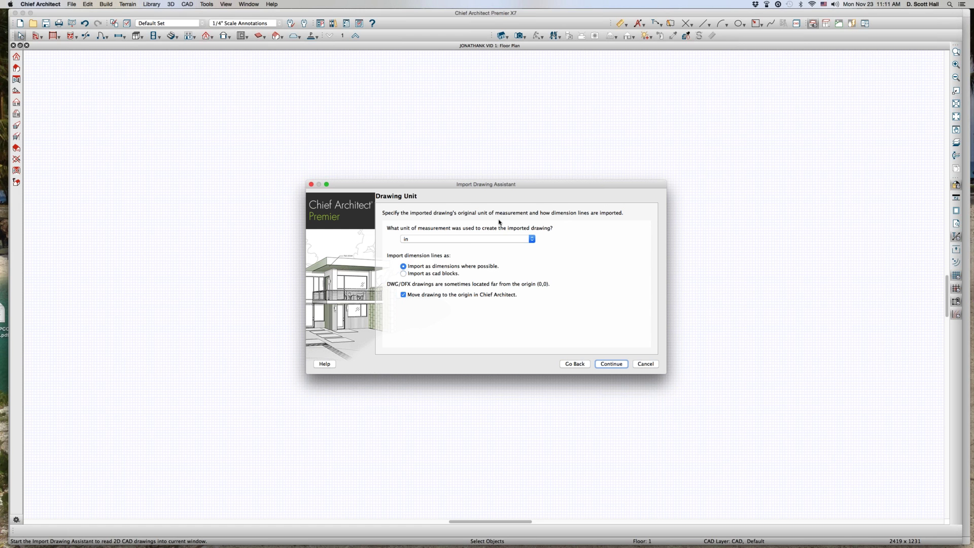
click(492, 238)
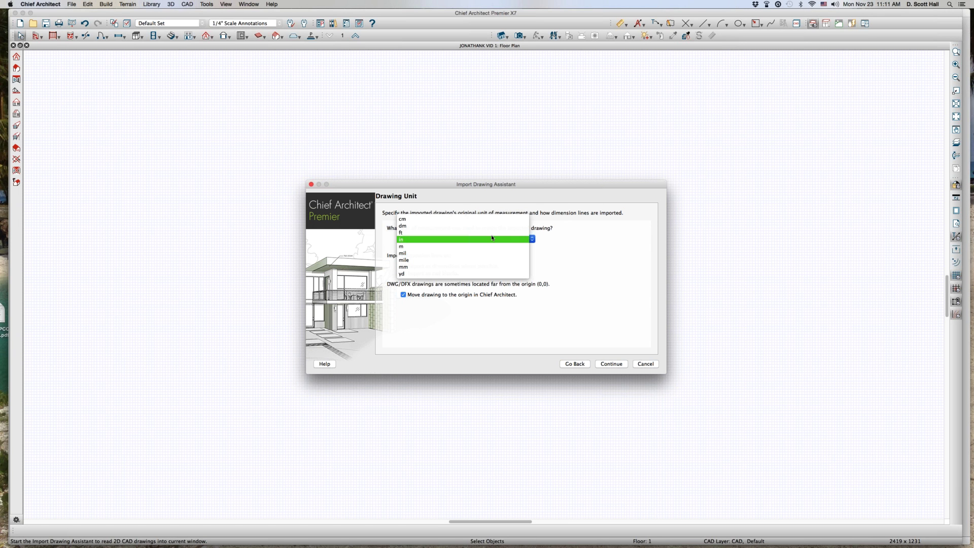
click(483, 233)
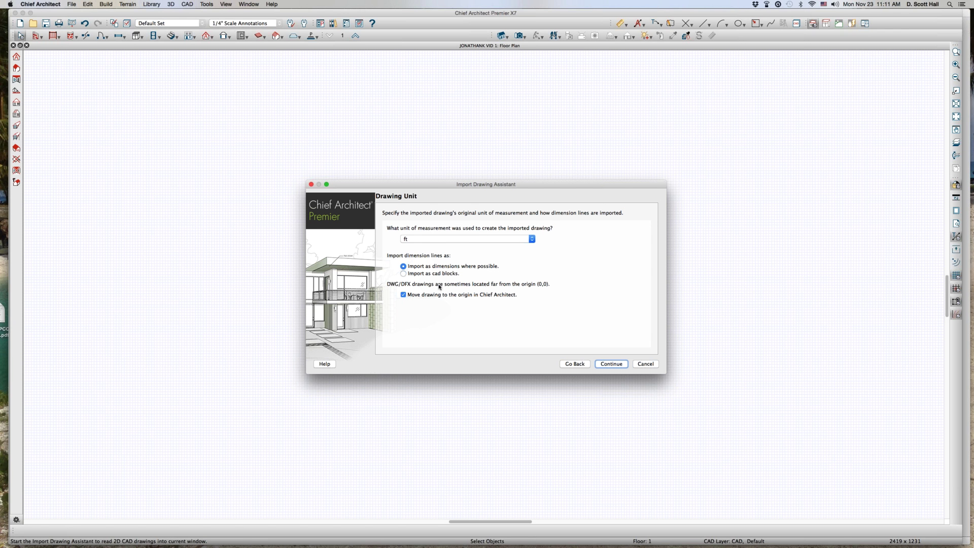
click(604, 365)
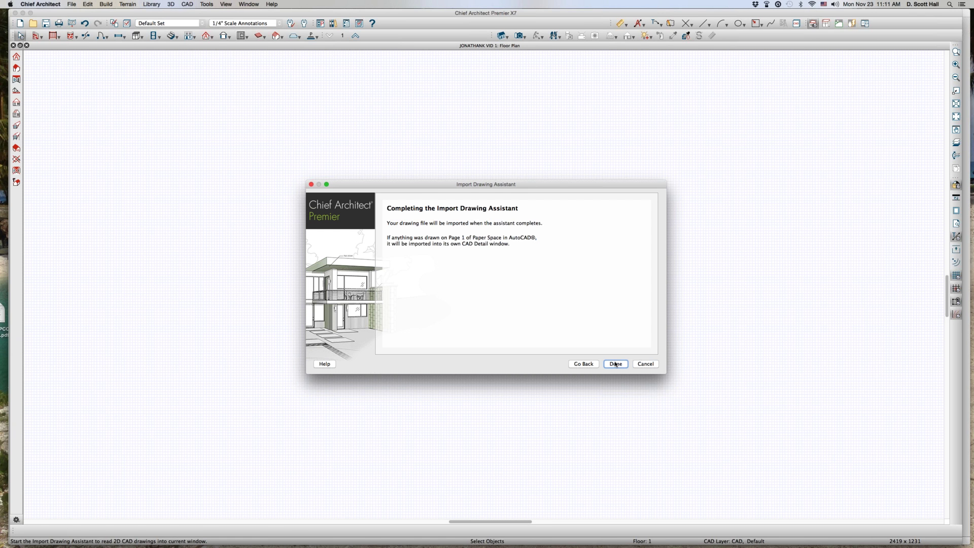
click(616, 364)
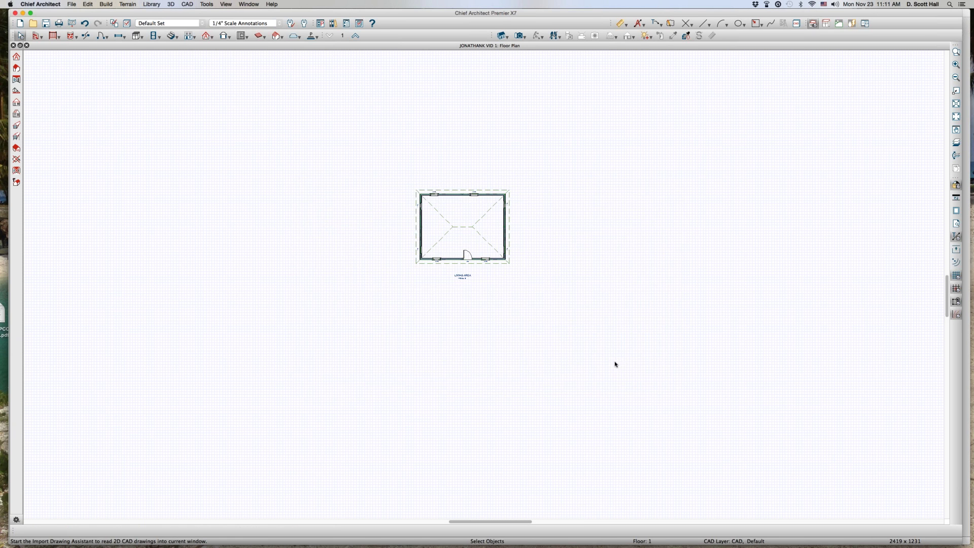
Select the terrain perimeter and review its Terrain Specification settings without changes.
scroll(325, 247, down, 3)
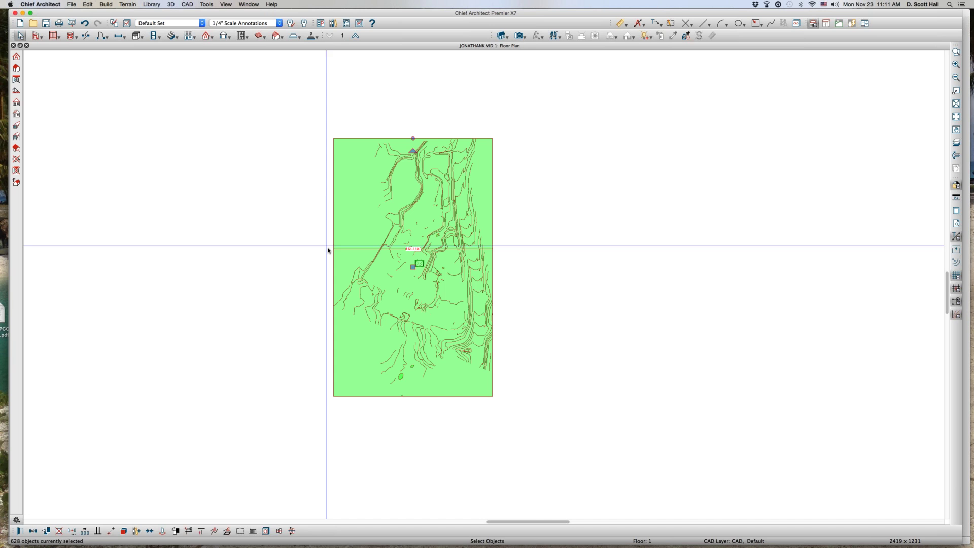
click(324, 249)
click(329, 221)
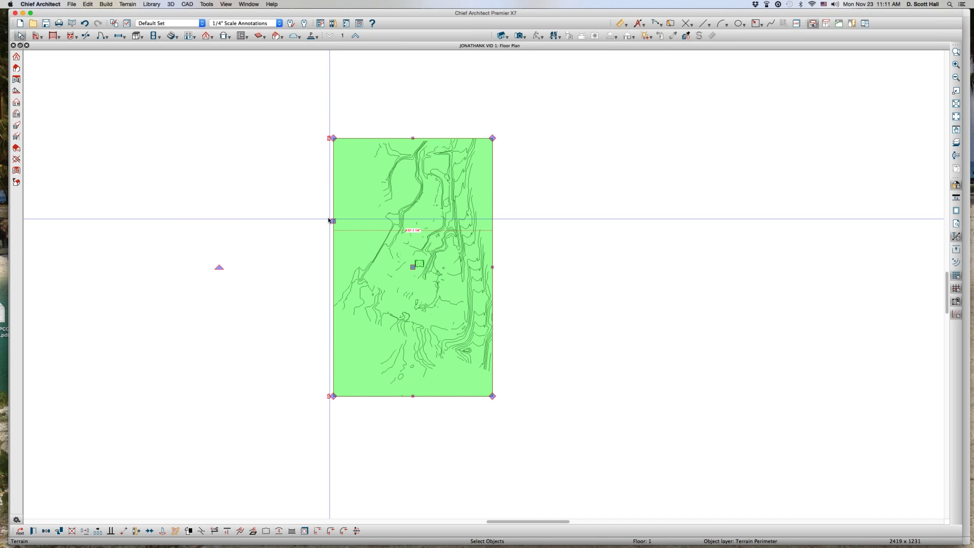
double_click(329, 220)
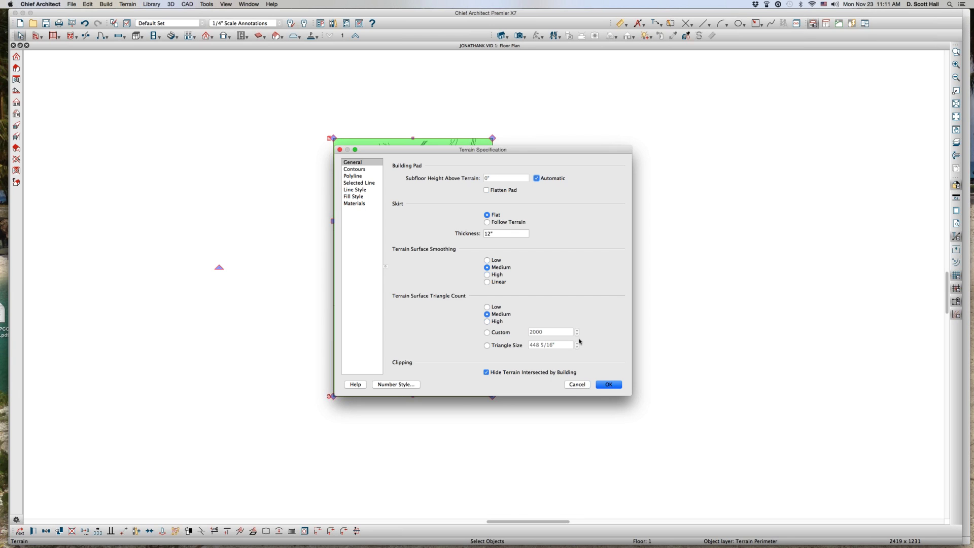
click(577, 384)
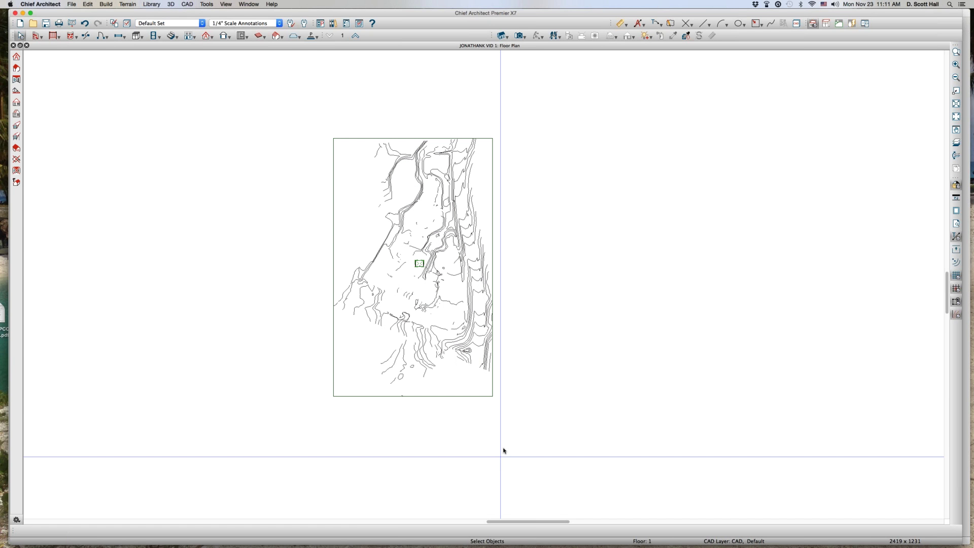
Pull the perimeter's left edge, bottom edge and top-right corner inward inside the contours.
click(331, 351)
drag(333, 351, 352, 350)
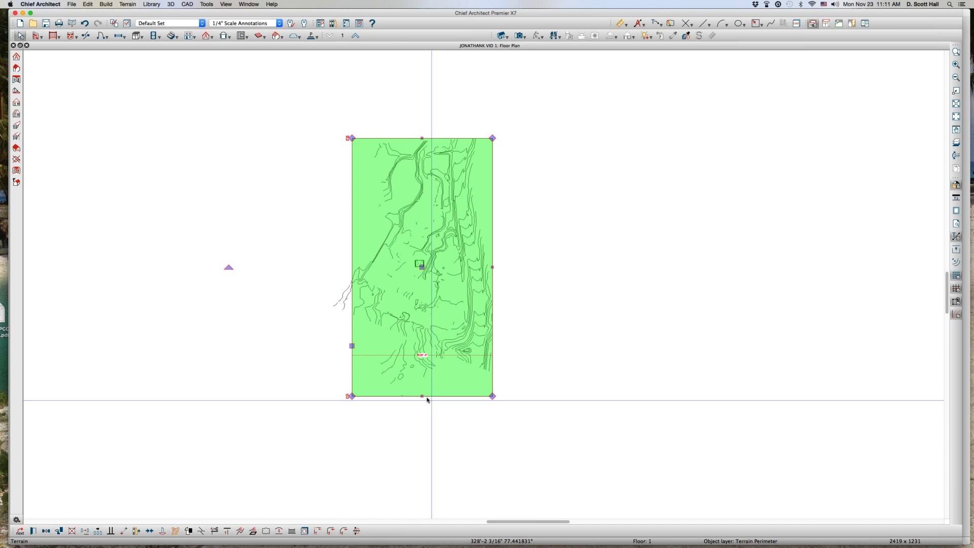
drag(423, 397, 423, 356)
drag(493, 138, 472, 170)
click(550, 264)
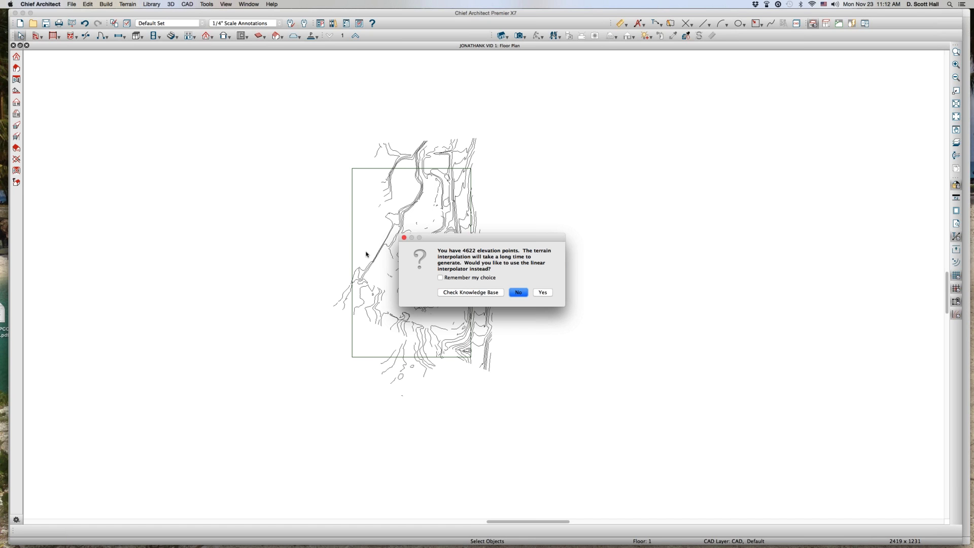
Build the terrain with the linear interpolator, orbit it in 3D, and tile 3D and plan vertically.
click(539, 293)
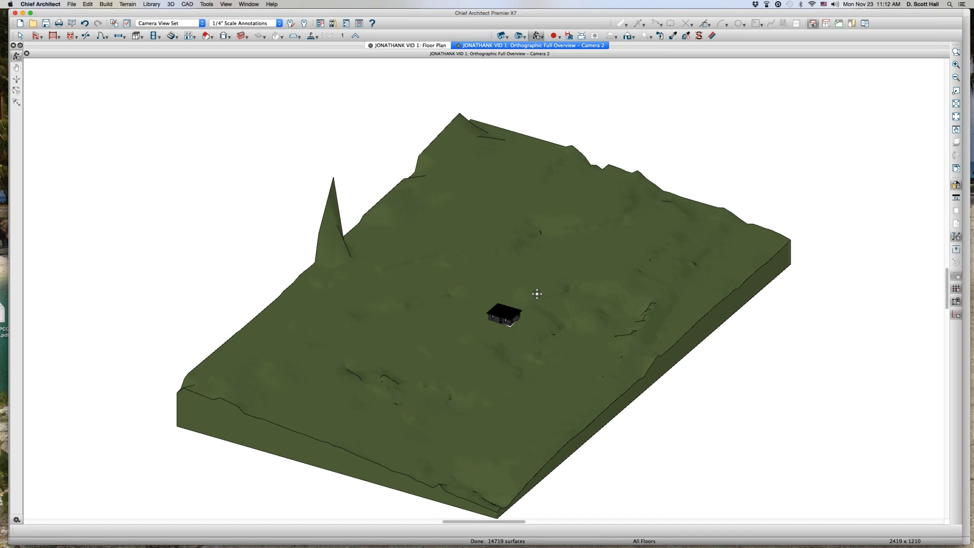
drag(520, 388, 501, 354)
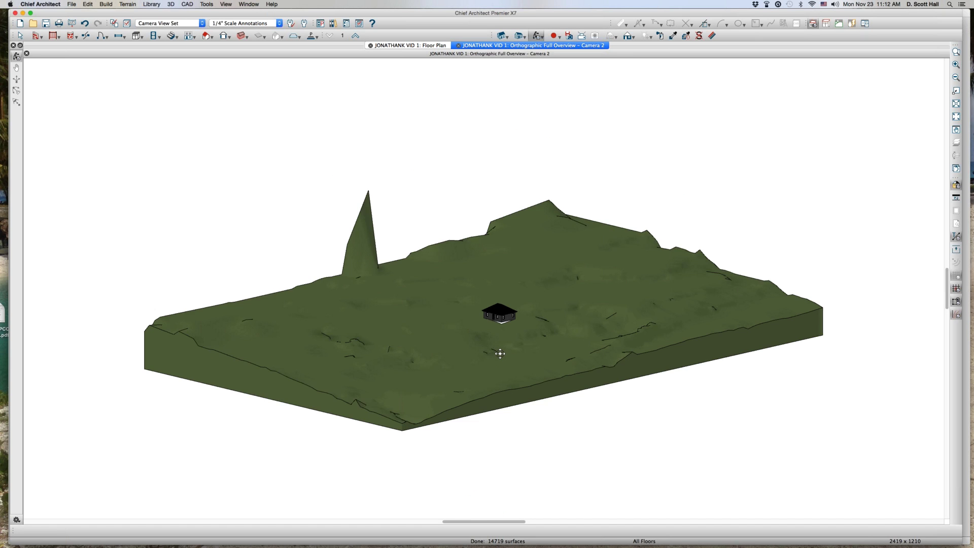
scroll(497, 327, up, 5)
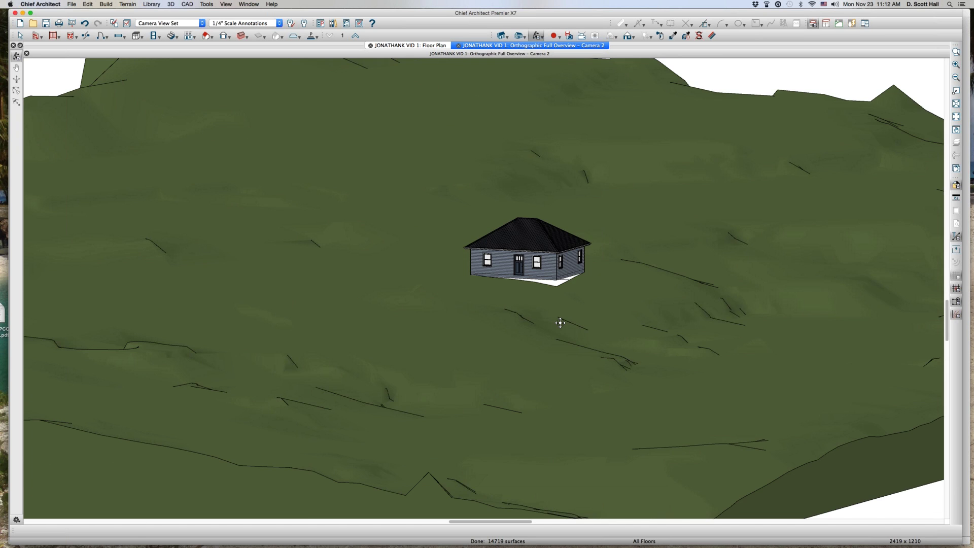
drag(561, 323, 585, 328)
scroll(502, 323, down, 8)
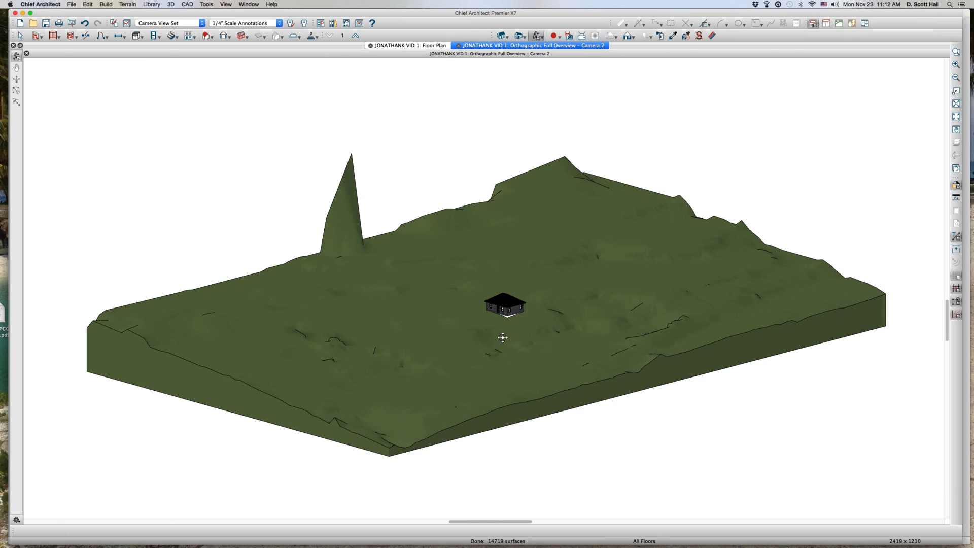
key(Up)
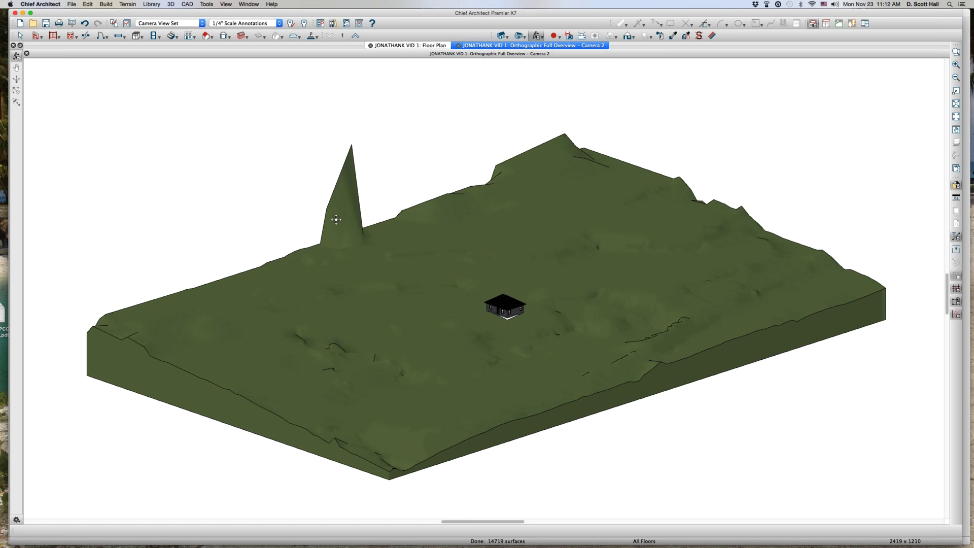
key(super+shift+v)
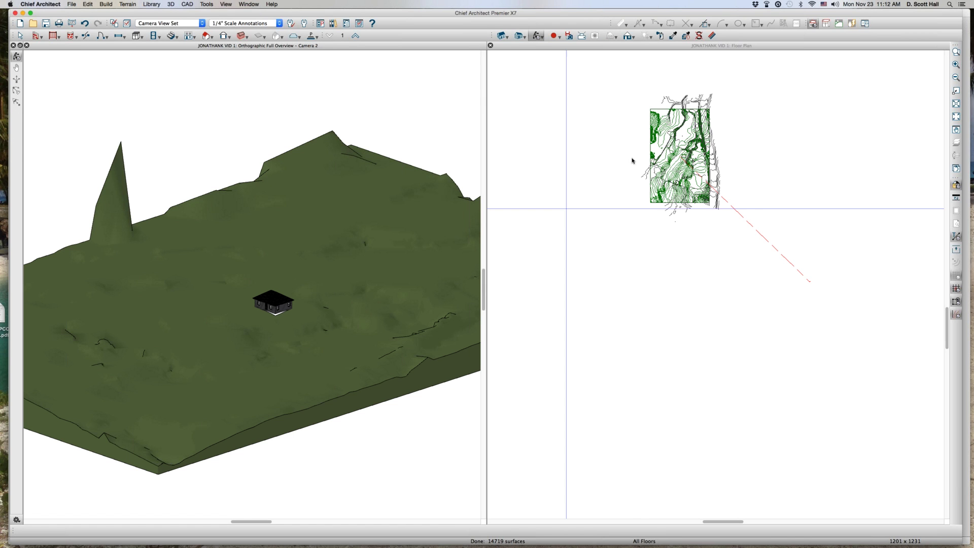
Zoom into the plan and delete the two stray terrain objects in the dark green patch.
scroll(645, 163, up, 5)
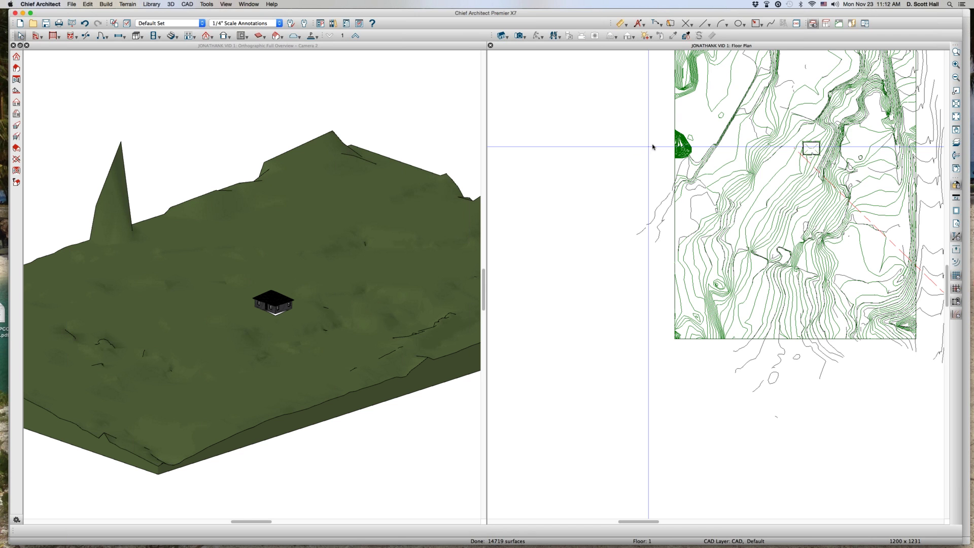
scroll(653, 147, up, 2)
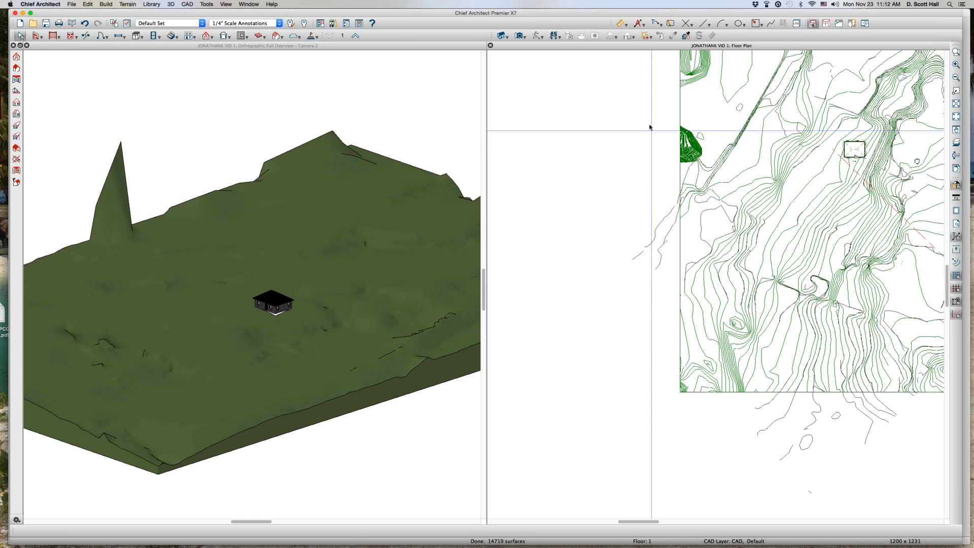
click(705, 178)
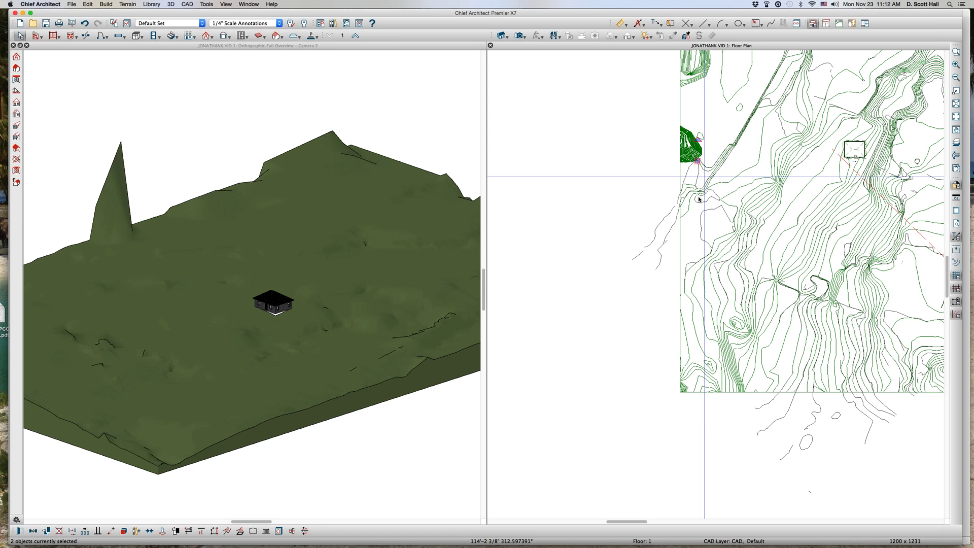
key(Delete)
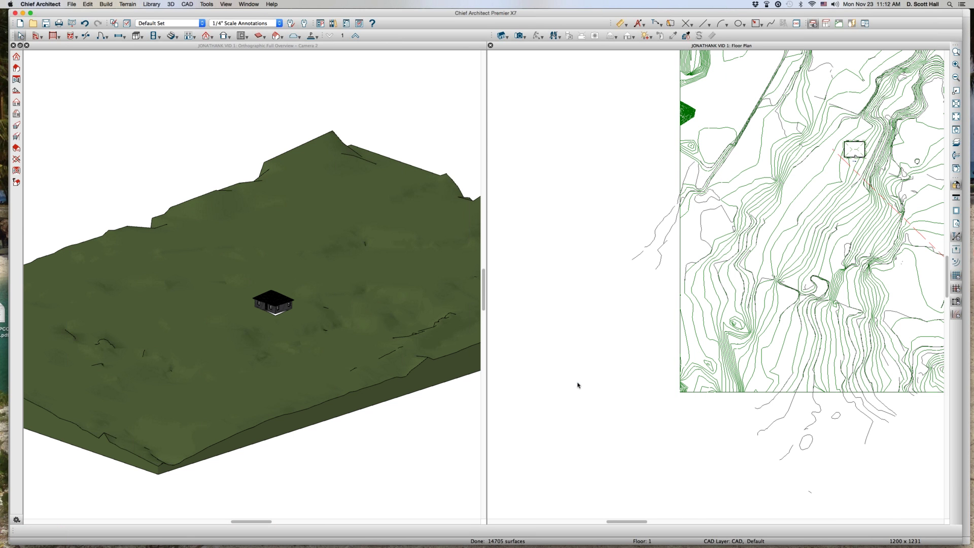
Zoom out the plan and 3D views to check the spike-free 14705-surface terrain.
scroll(573, 384, down, 3)
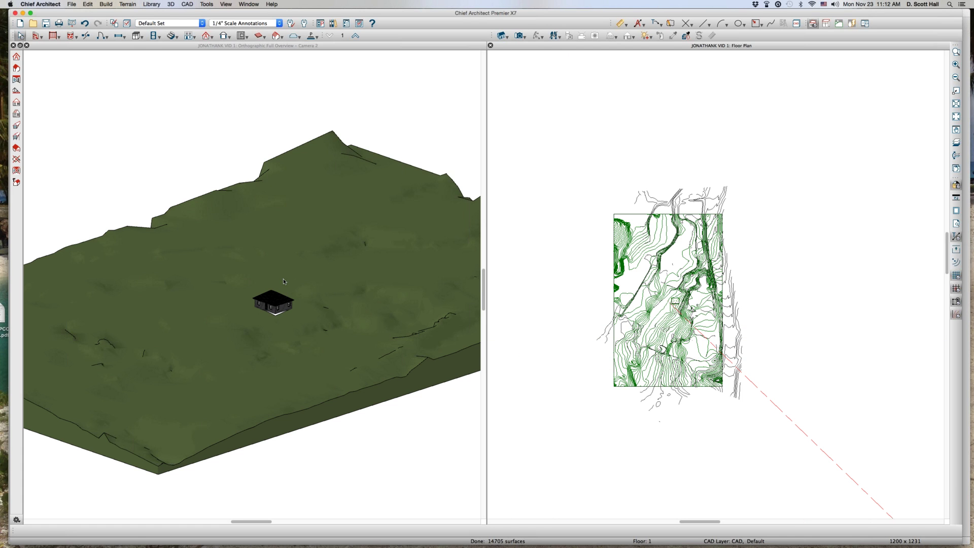
scroll(242, 269, down, 3)
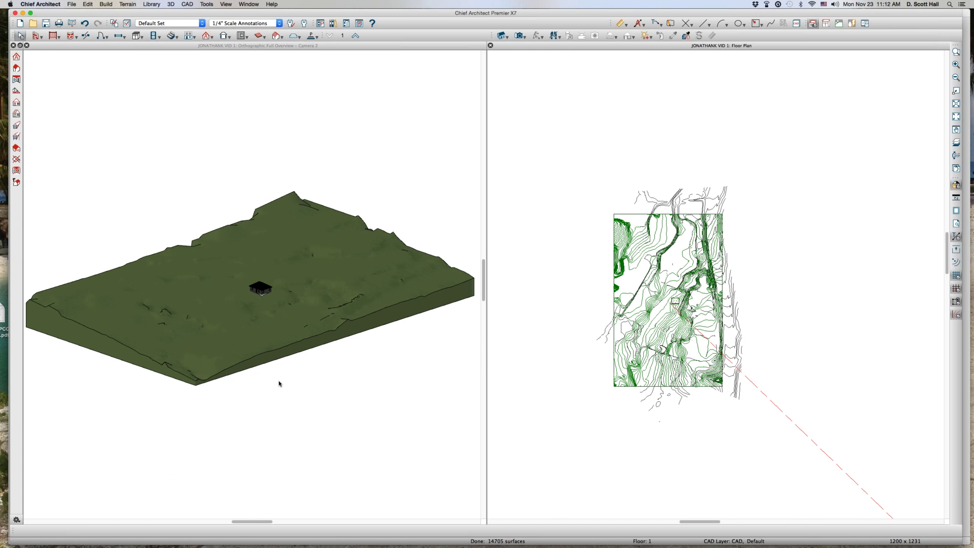
click(226, 378)
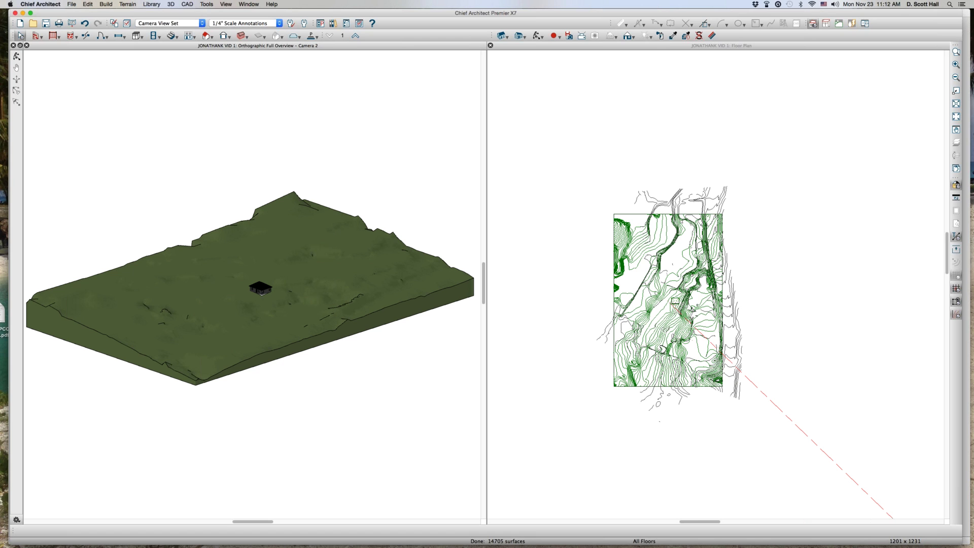
scroll(662, 410, down, 3)
click(665, 412)
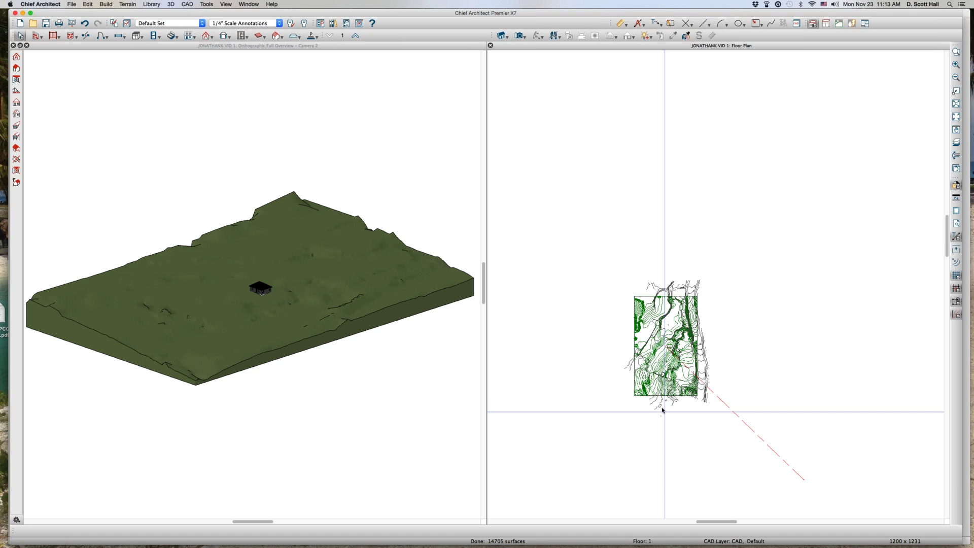
Create a new empty plan and launch the Import Drawing assistant.
key(super+n)
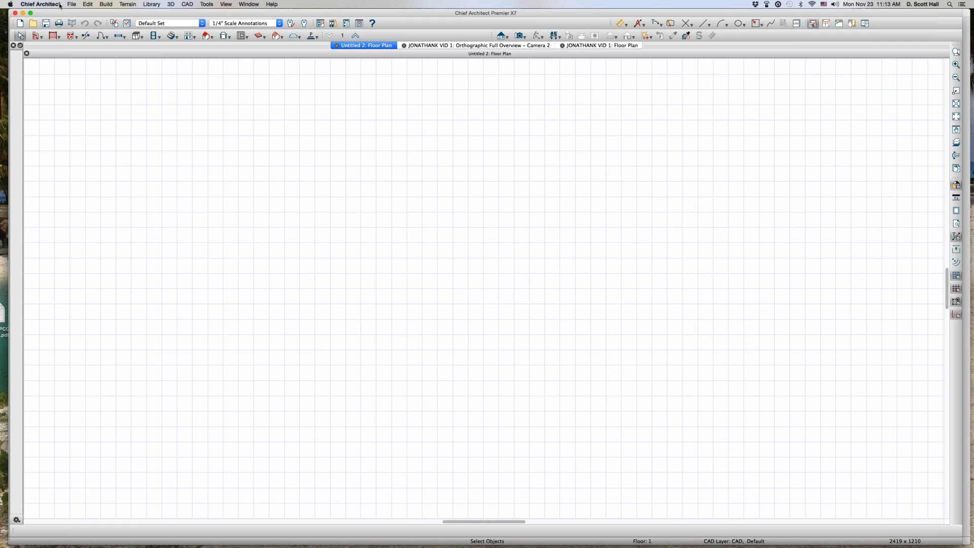
click(72, 4)
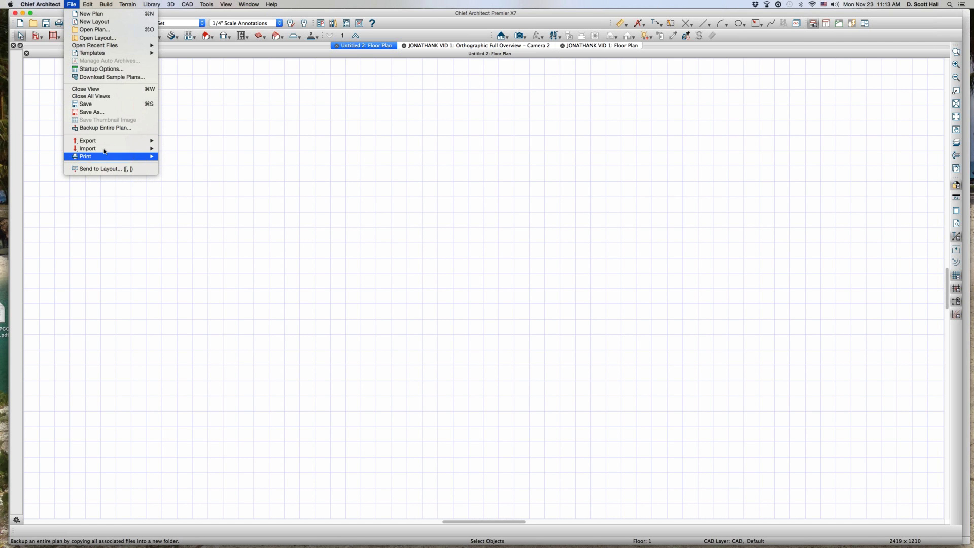
mouse_move(102, 148)
click(212, 149)
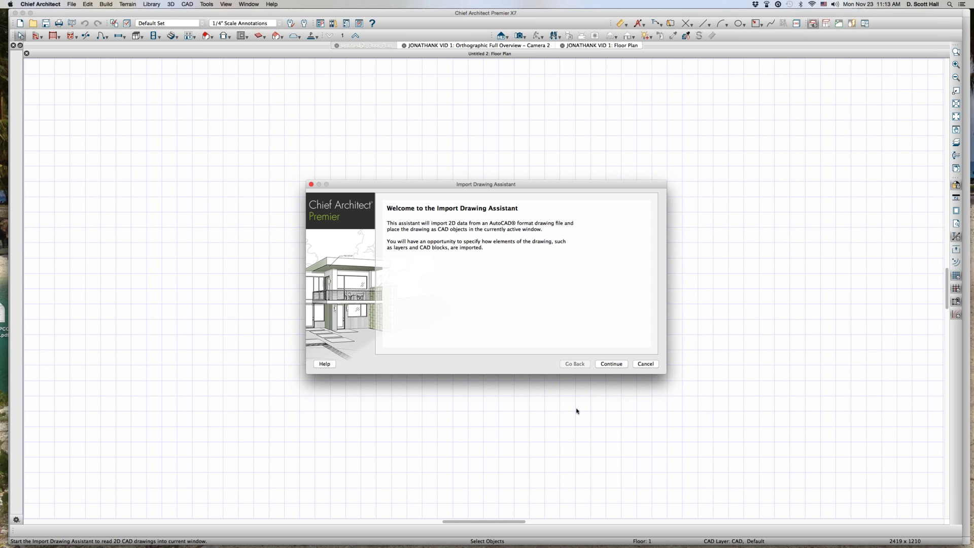
click(612, 364)
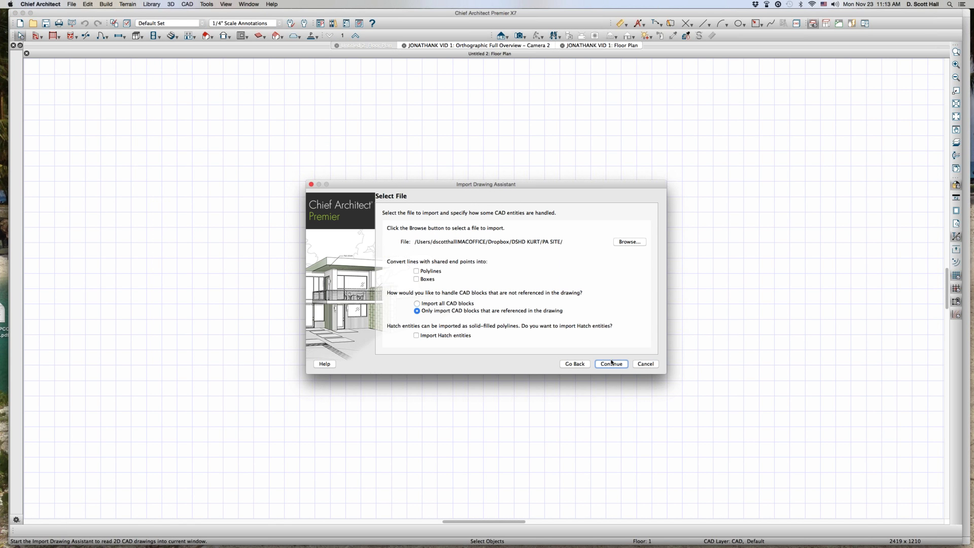
click(629, 241)
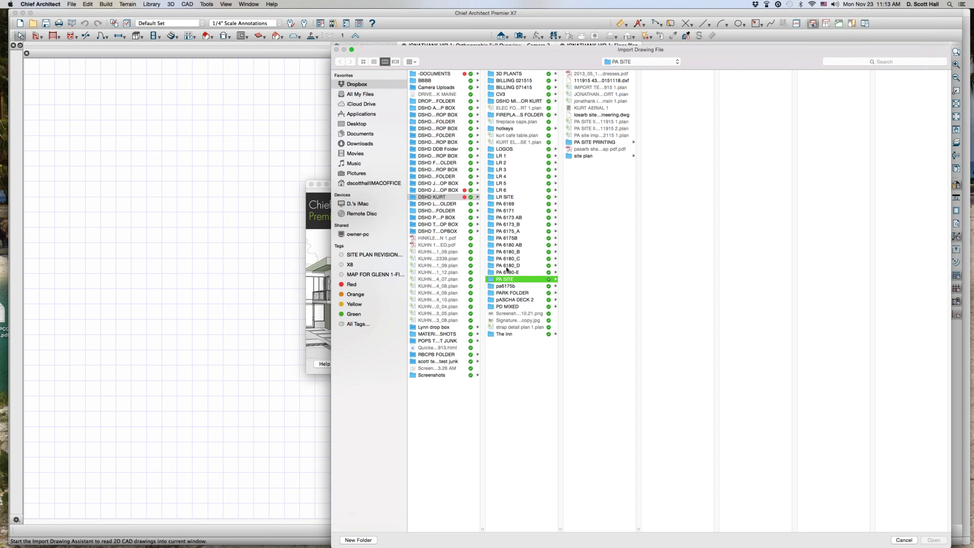
click(604, 81)
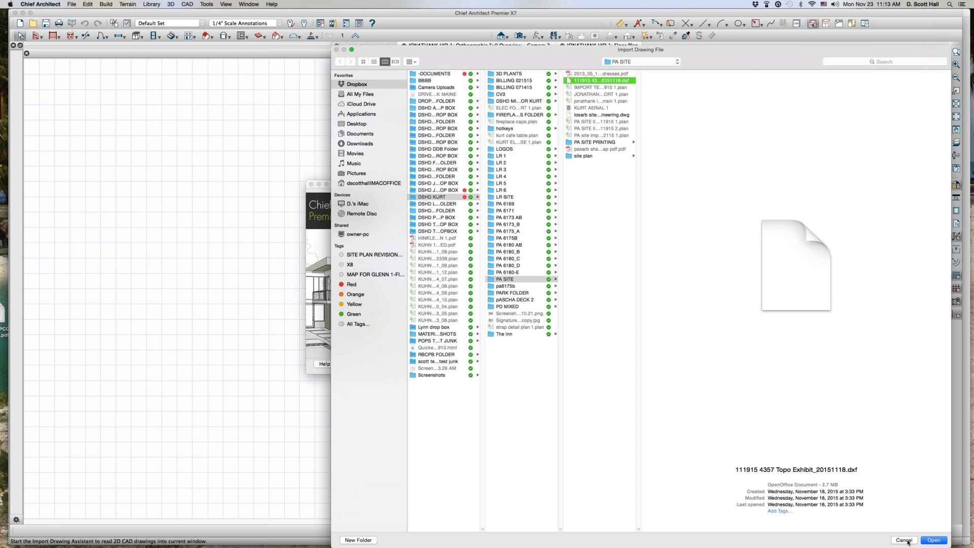
key(Return)
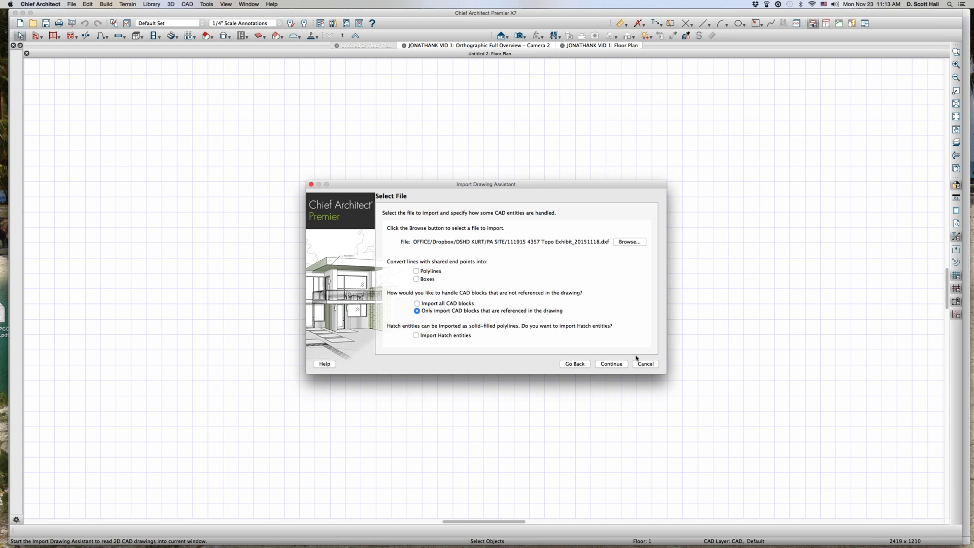
click(604, 364)
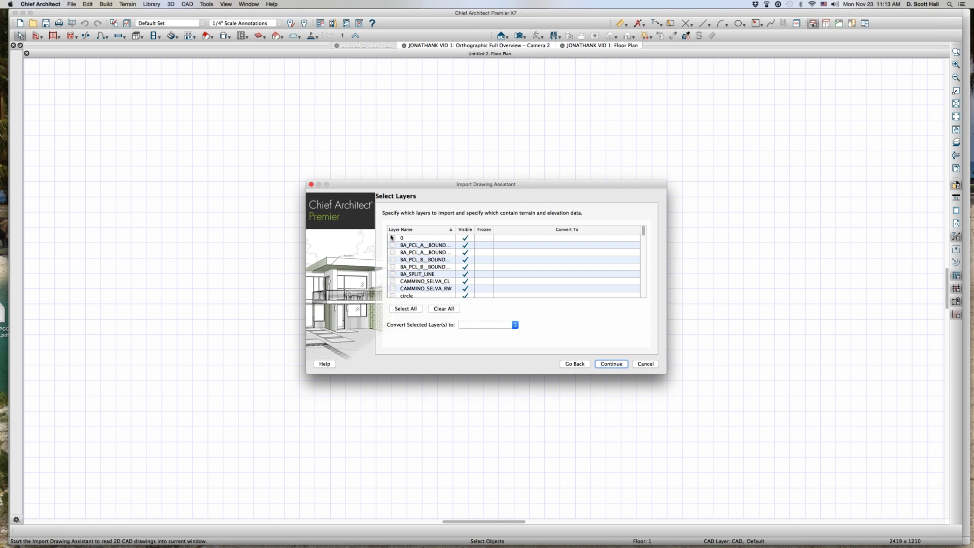
Include all the DXF's layers, layer 0 as well, in the import.
click(393, 245)
click(392, 238)
click(613, 365)
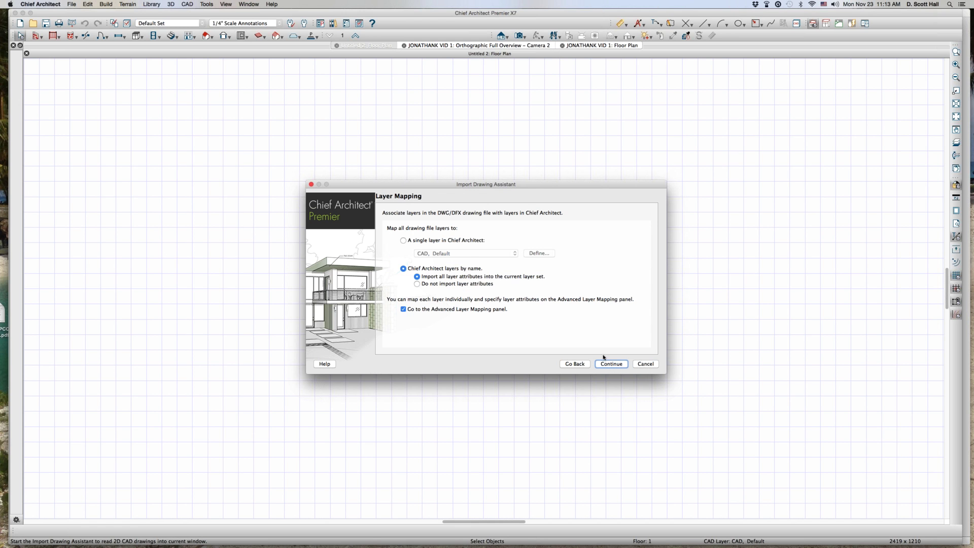
Map drawing layers to Chief Architect layers by name, keep feet as the unit, and finish the import.
click(437, 241)
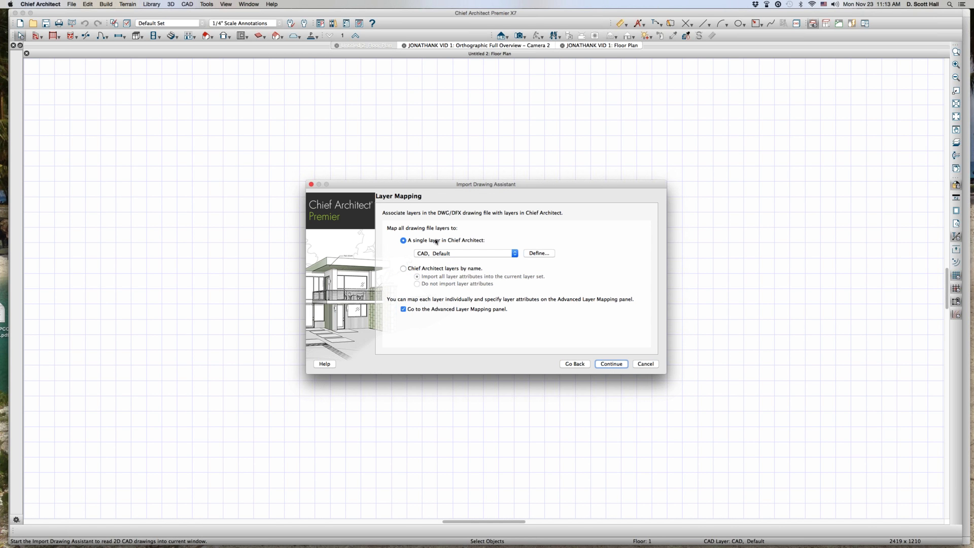
click(440, 270)
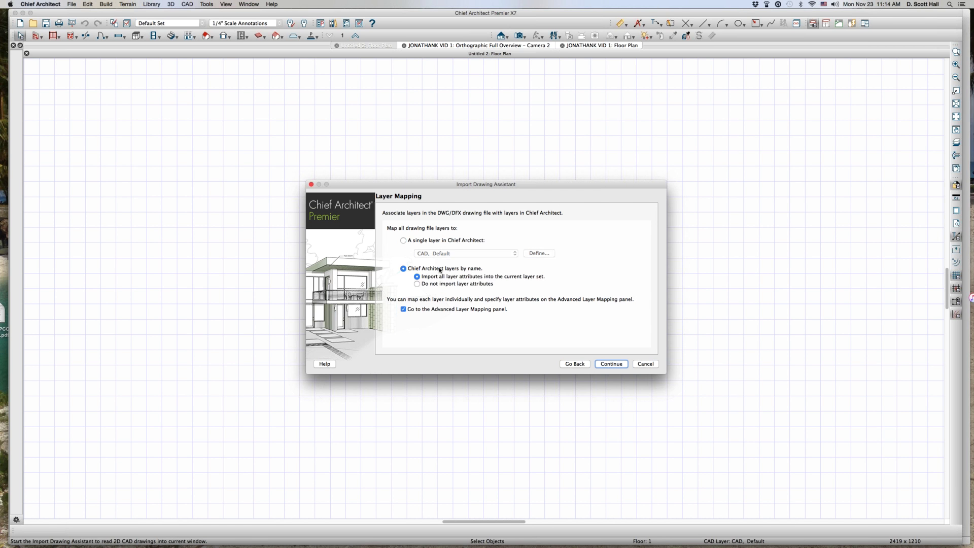
click(611, 370)
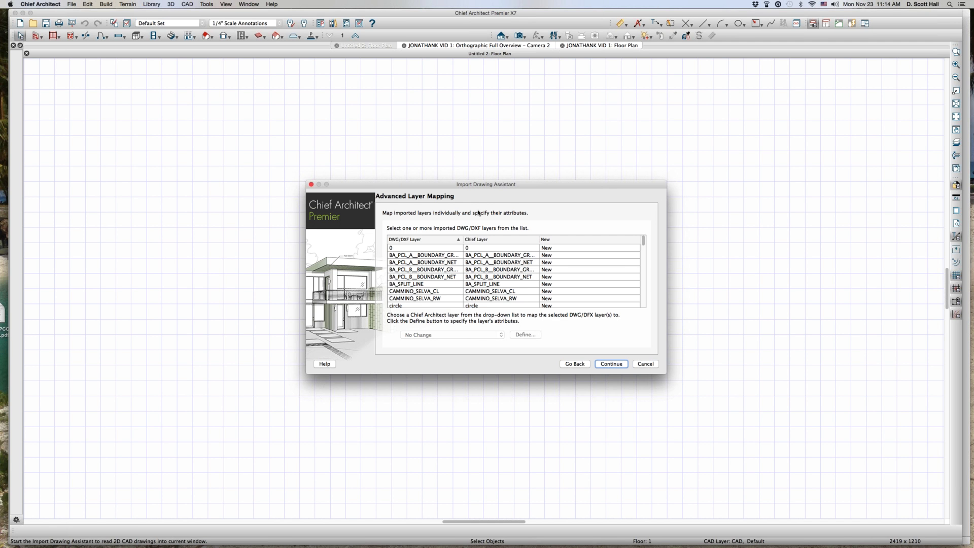
click(604, 363)
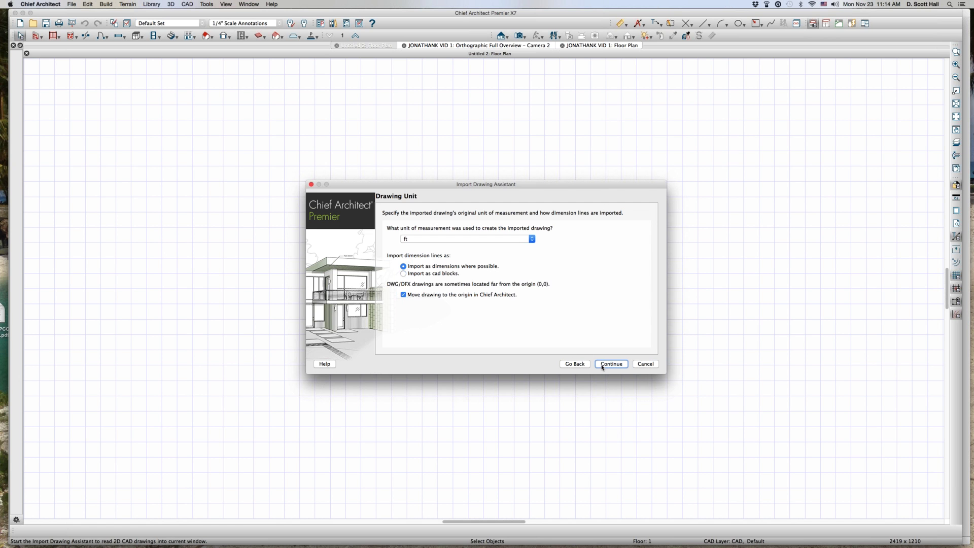
click(621, 365)
click(617, 364)
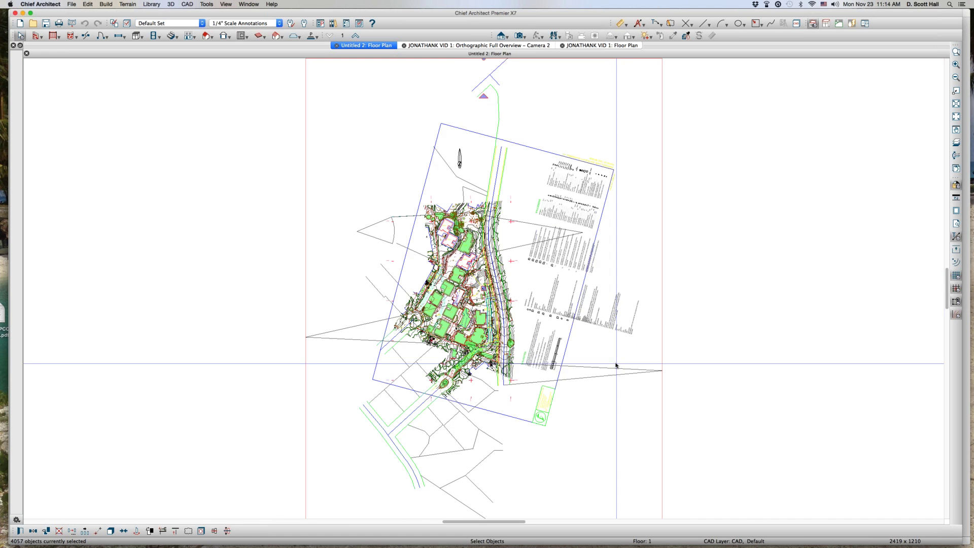
scroll(479, 321, up, 10)
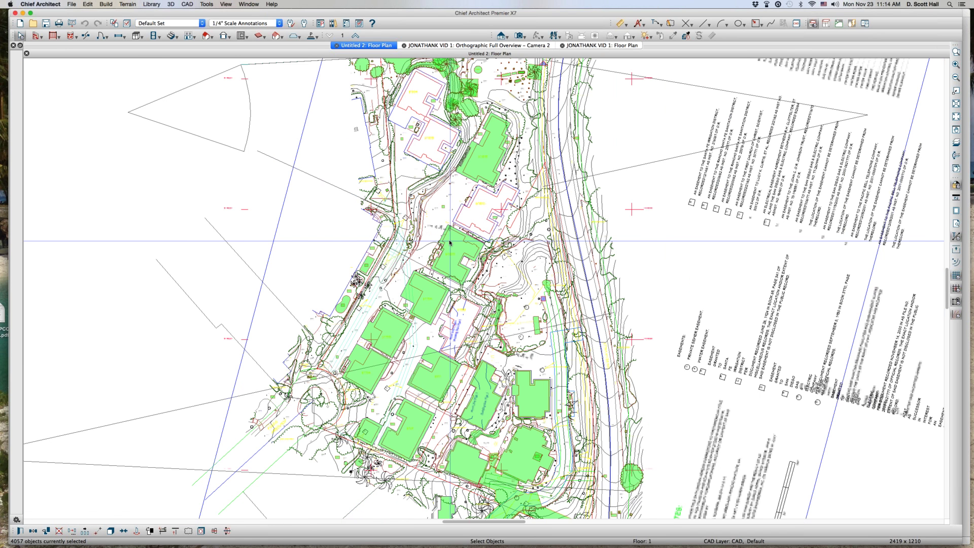
key(Escape)
scroll(390, 193, down, 10)
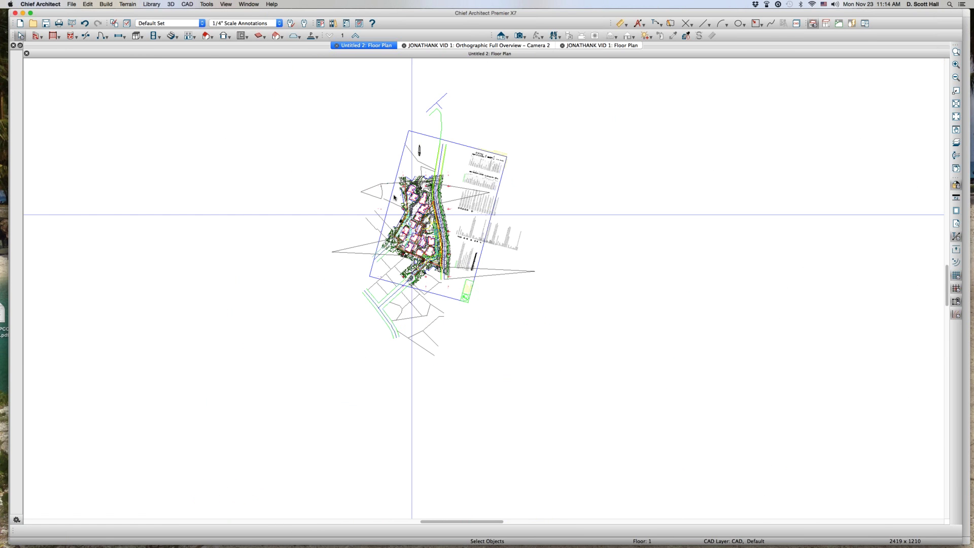
scroll(345, 144, up, 5)
drag(304, 104, 675, 451)
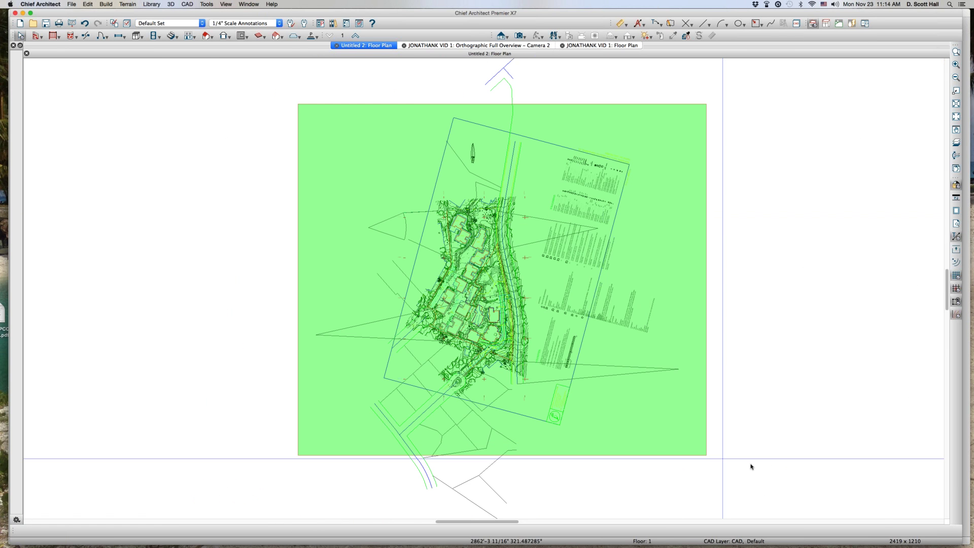
key(Escape)
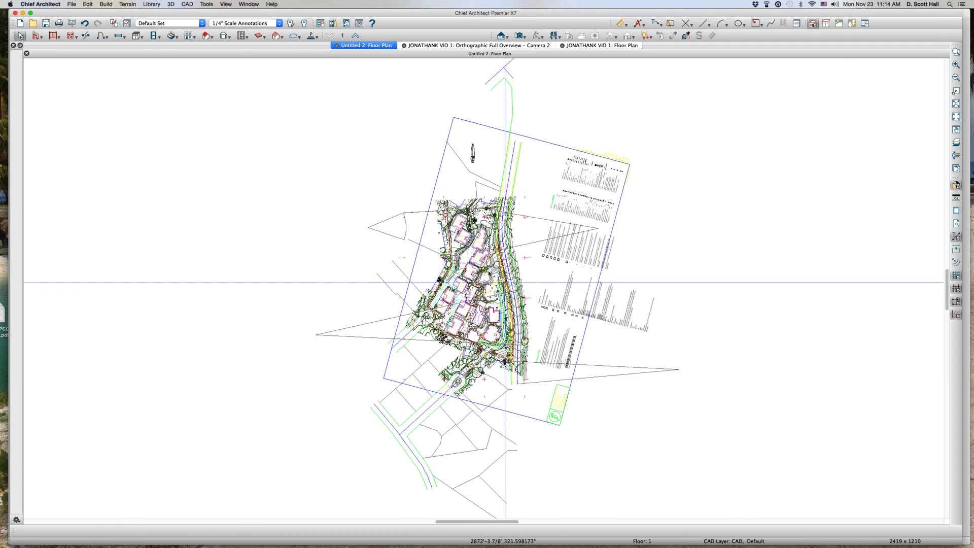
scroll(488, 294, up, 8)
scroll(487, 295, down, 5)
scroll(284, 257, up, 5)
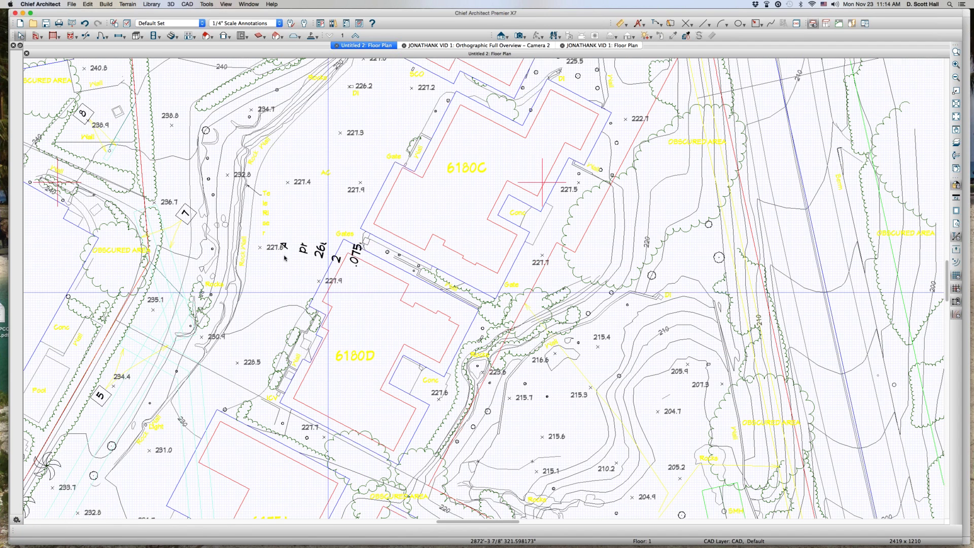
click(221, 160)
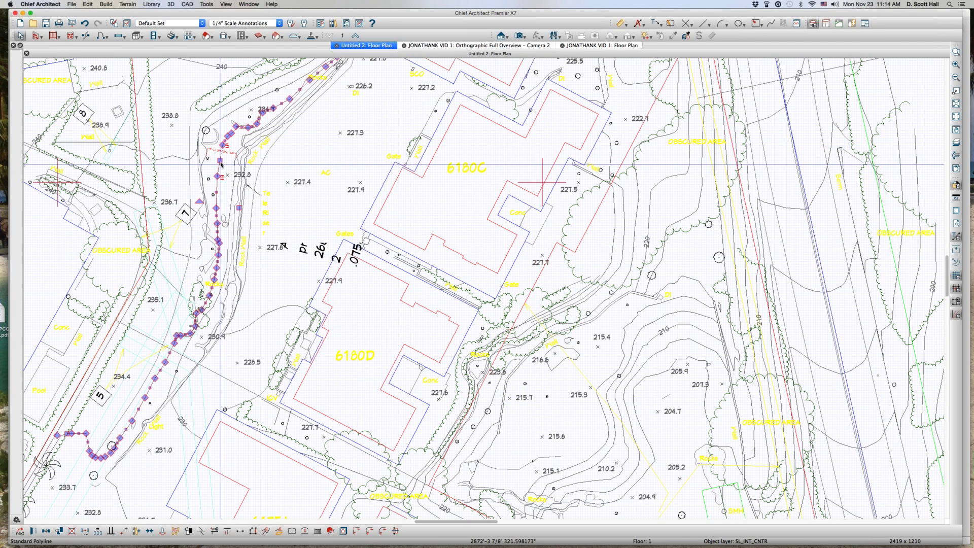
key(super+e)
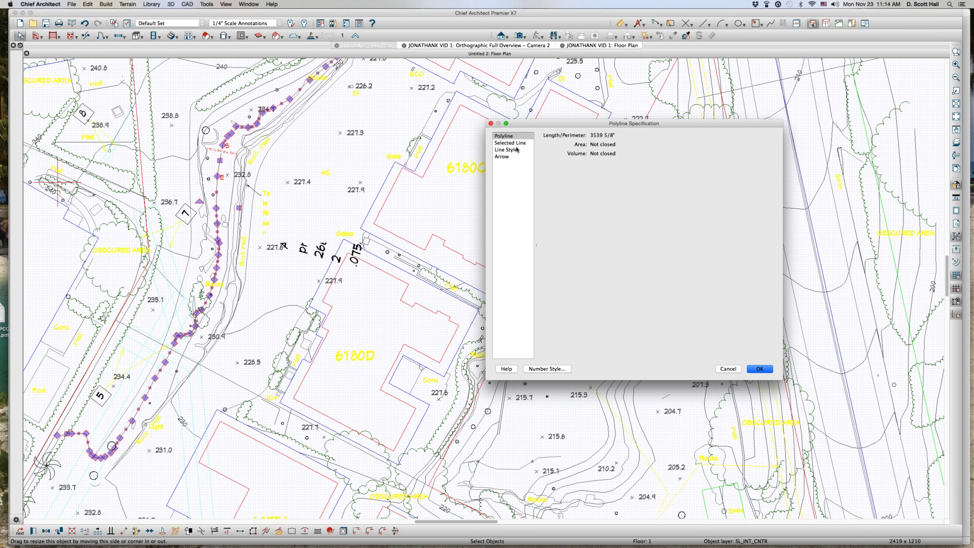
click(517, 150)
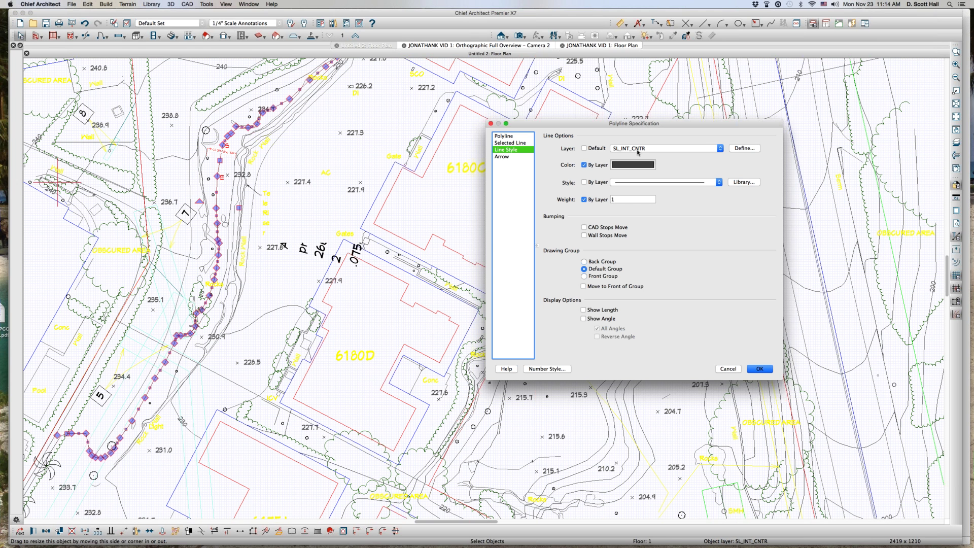
click(728, 369)
scroll(262, 182, up, 5)
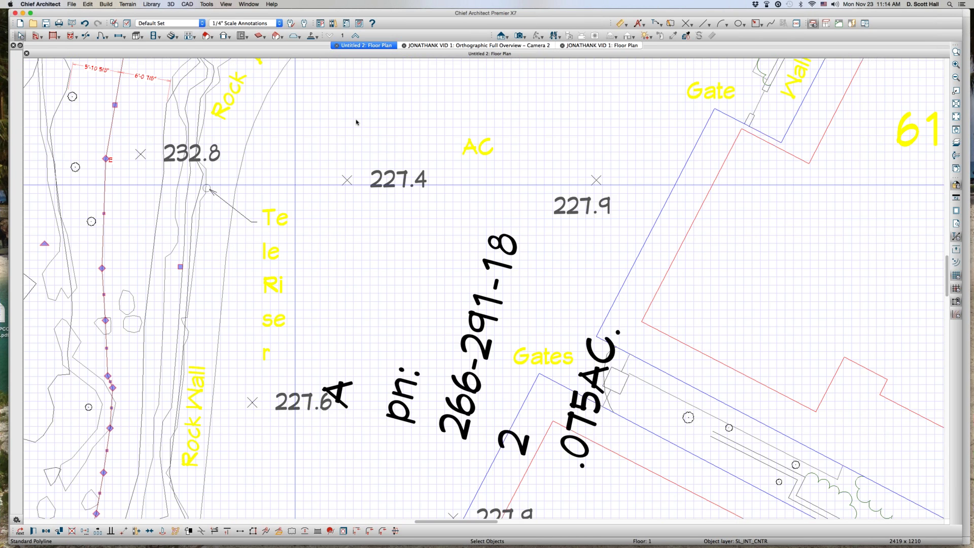
click(356, 122)
scroll(416, 142, up, 5)
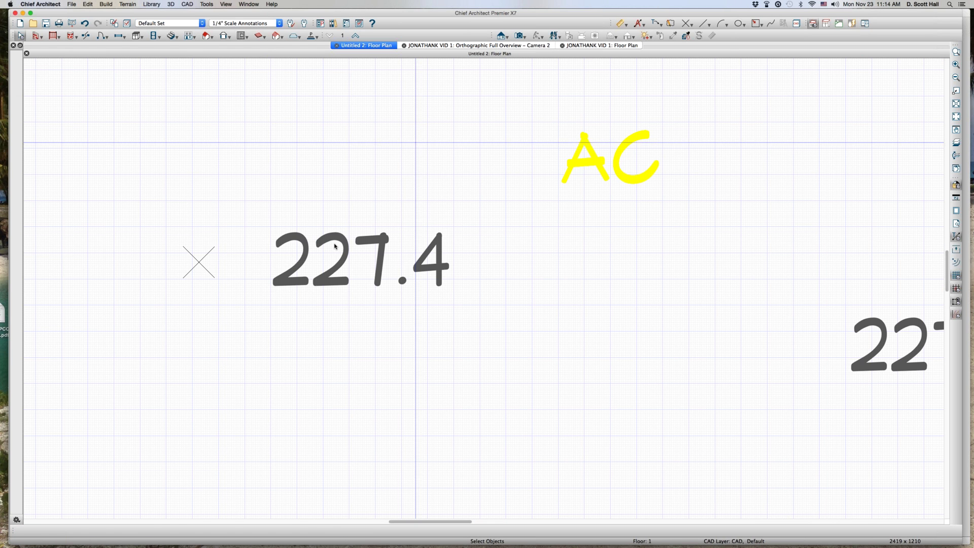
click(301, 271)
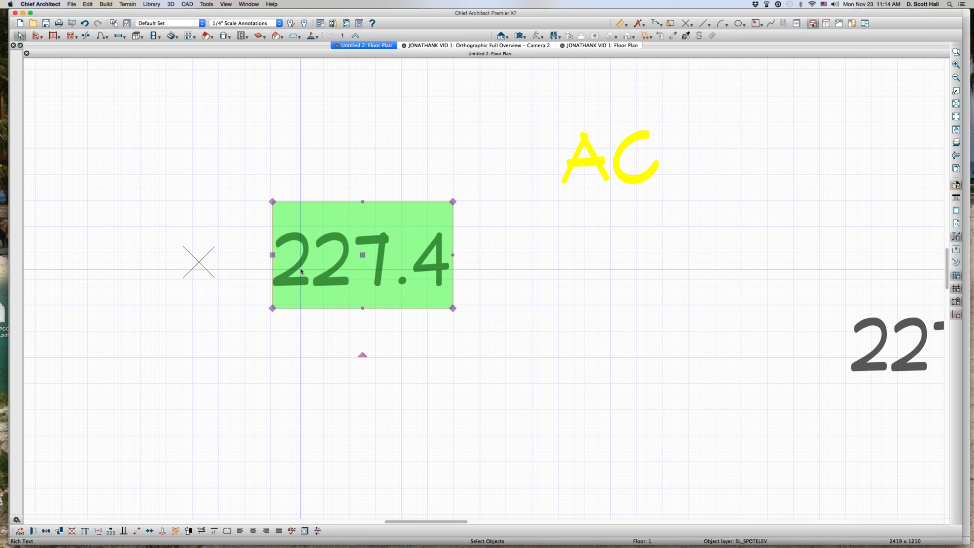
key(super+e)
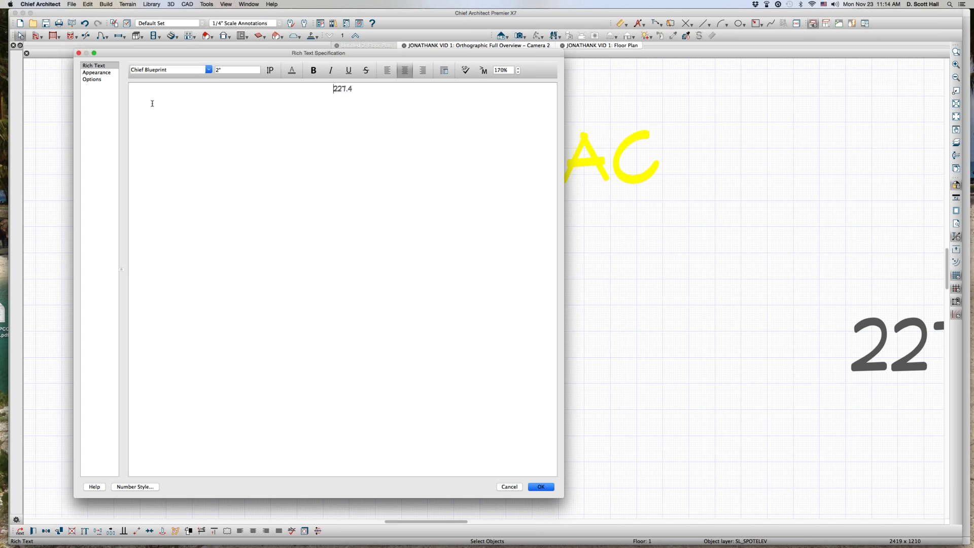
click(501, 486)
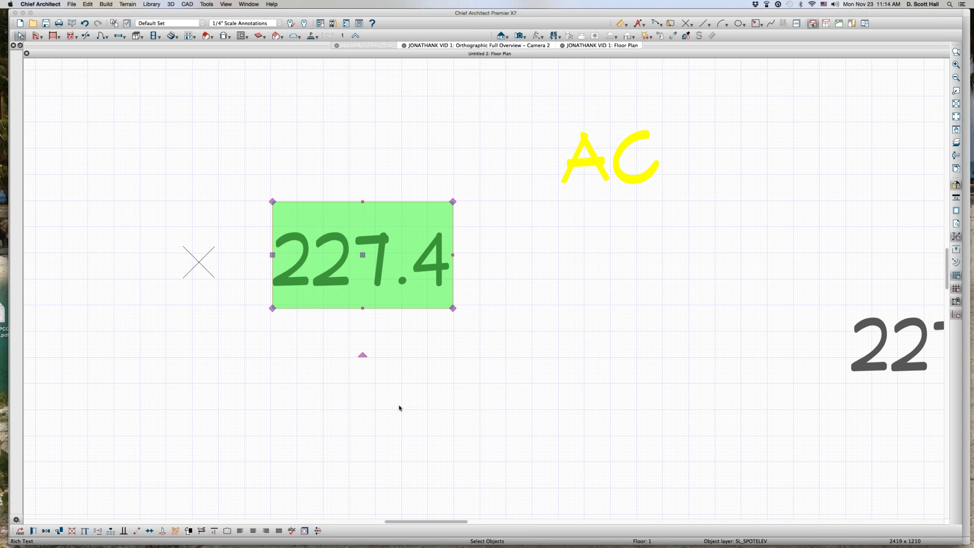
click(198, 263)
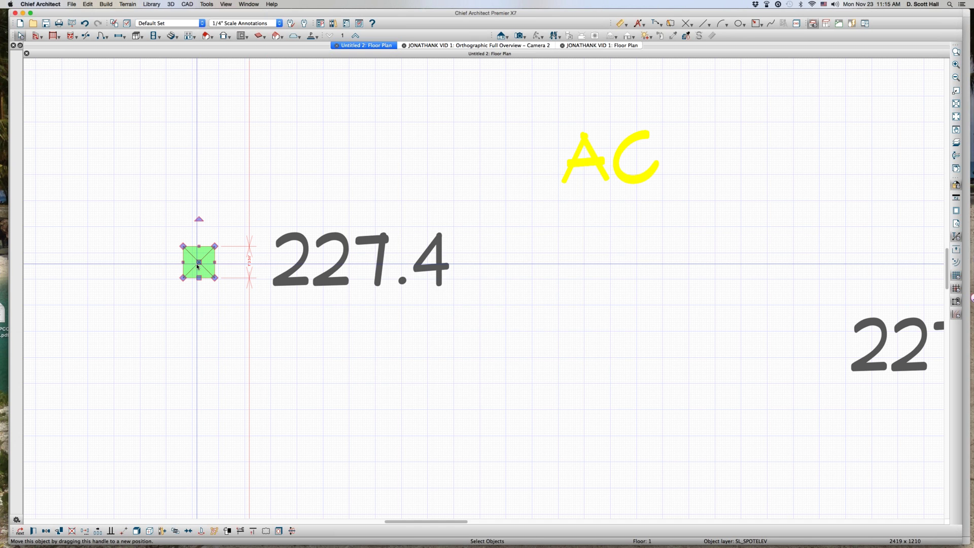
double_click(197, 264)
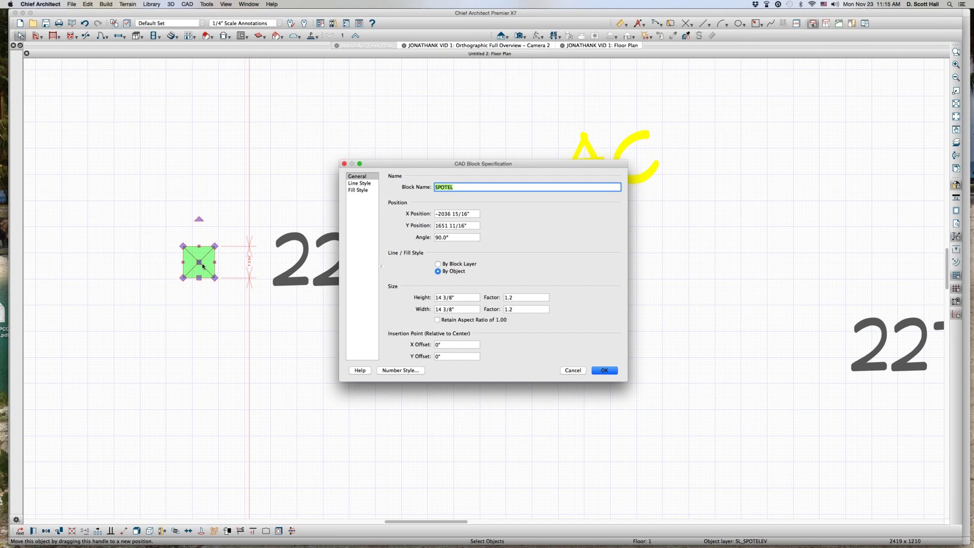
click(369, 185)
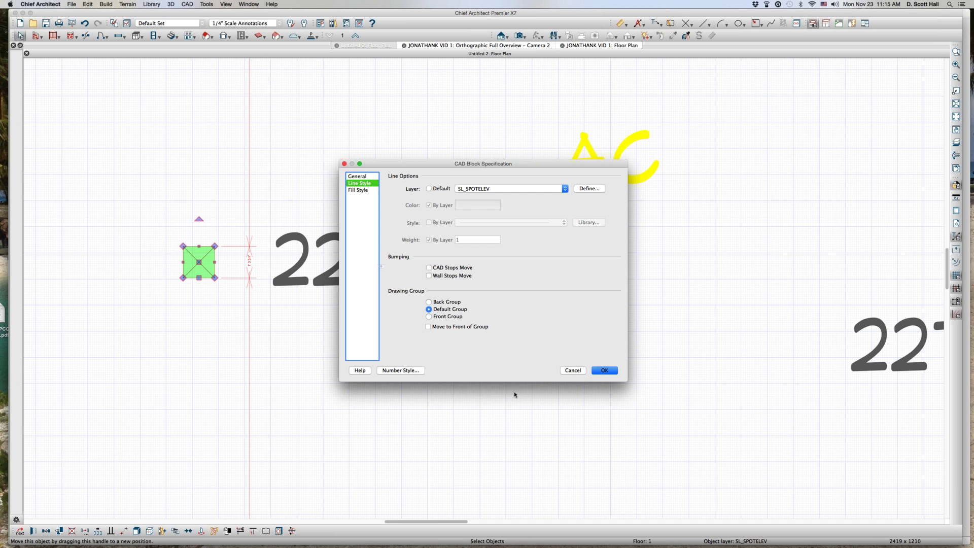
click(572, 371)
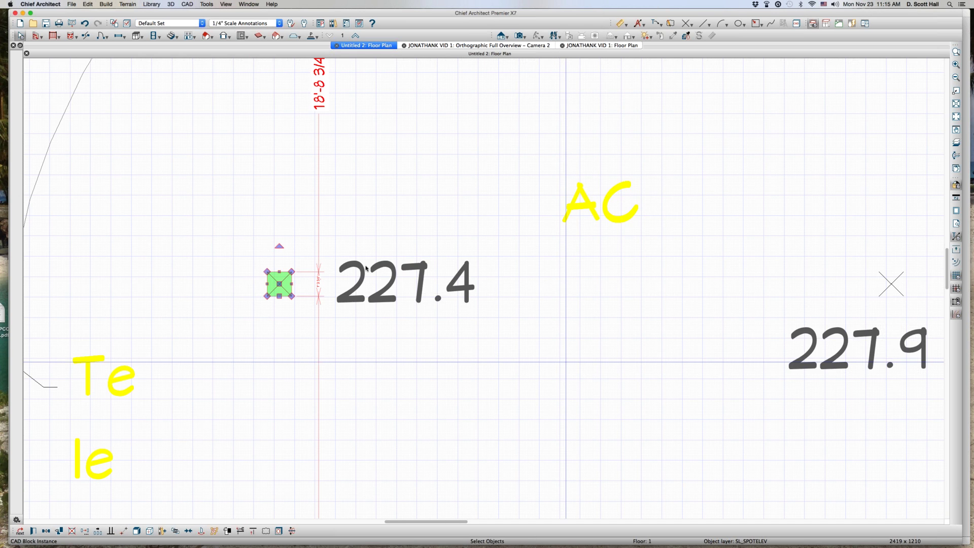
scroll(367, 268, down, 8)
click(316, 206)
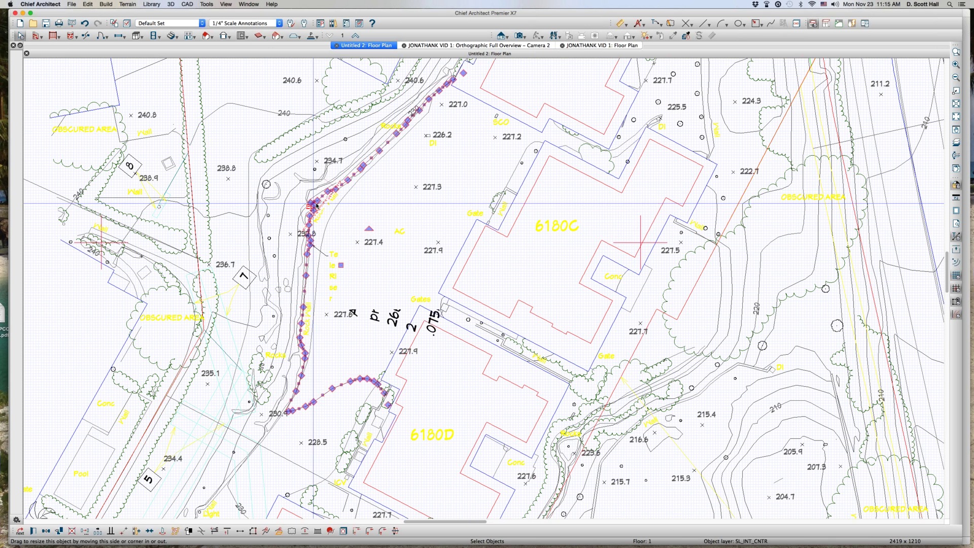
key(Escape)
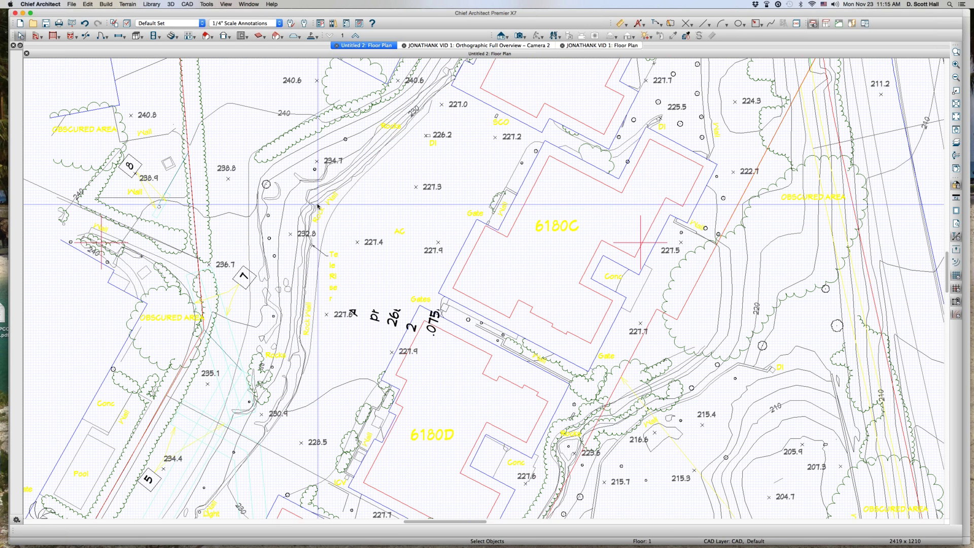
key(F9)
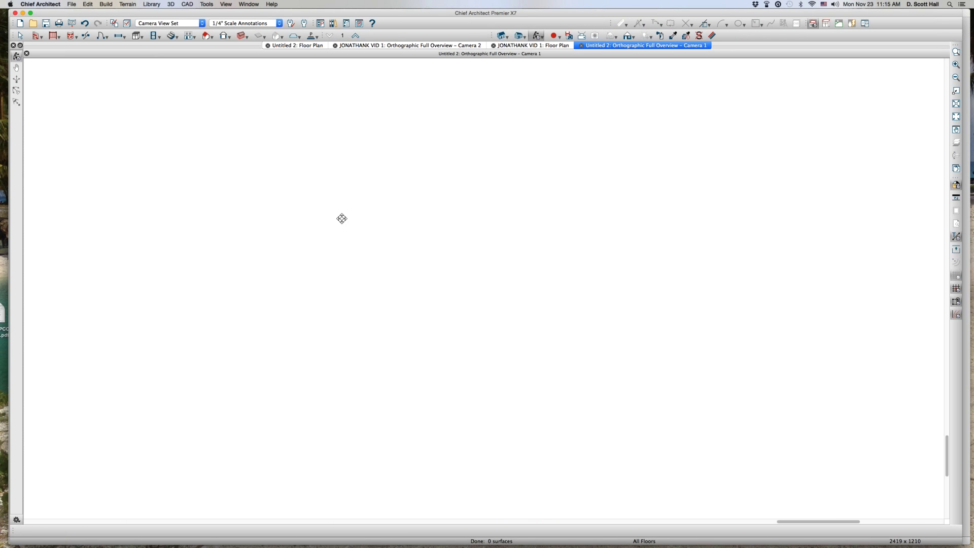
key(super+w)
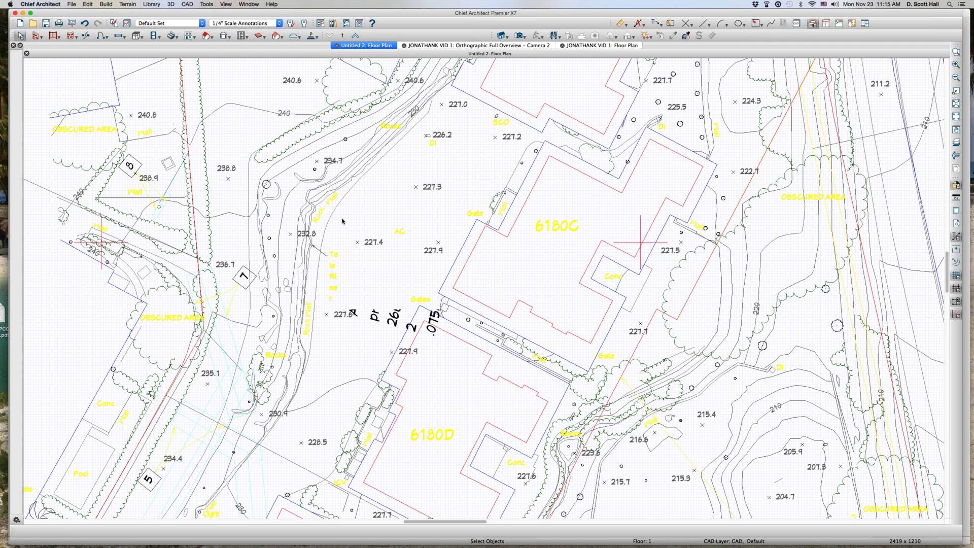